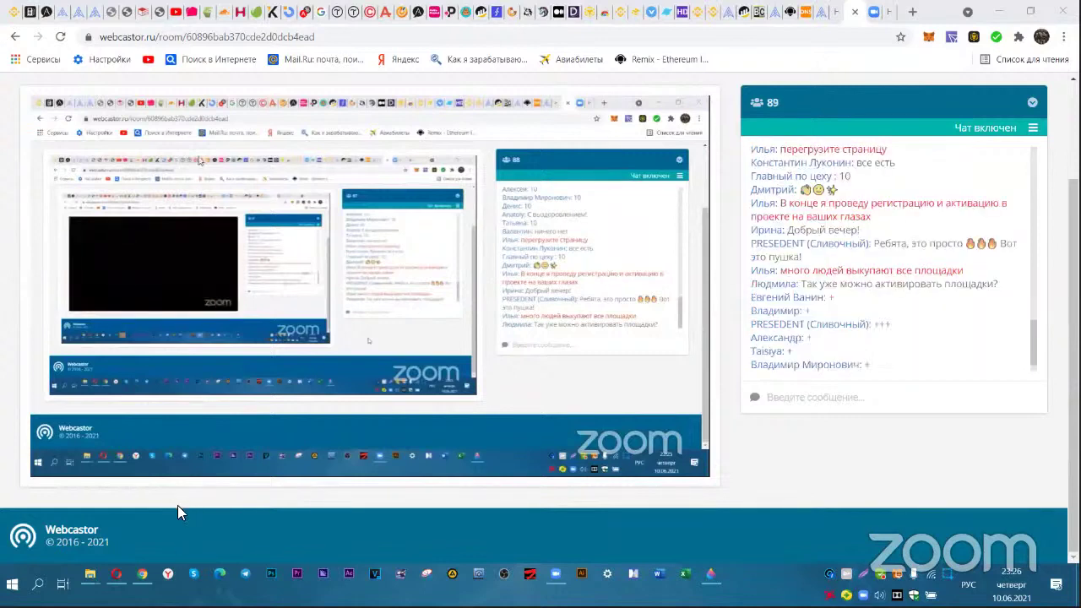
- Switch to the finplaner.ru dashboard and look over its top partners, structure growth statistics and BNB and TRX charts
{"action": "mouse_move", "coordinate": [145, 576]}
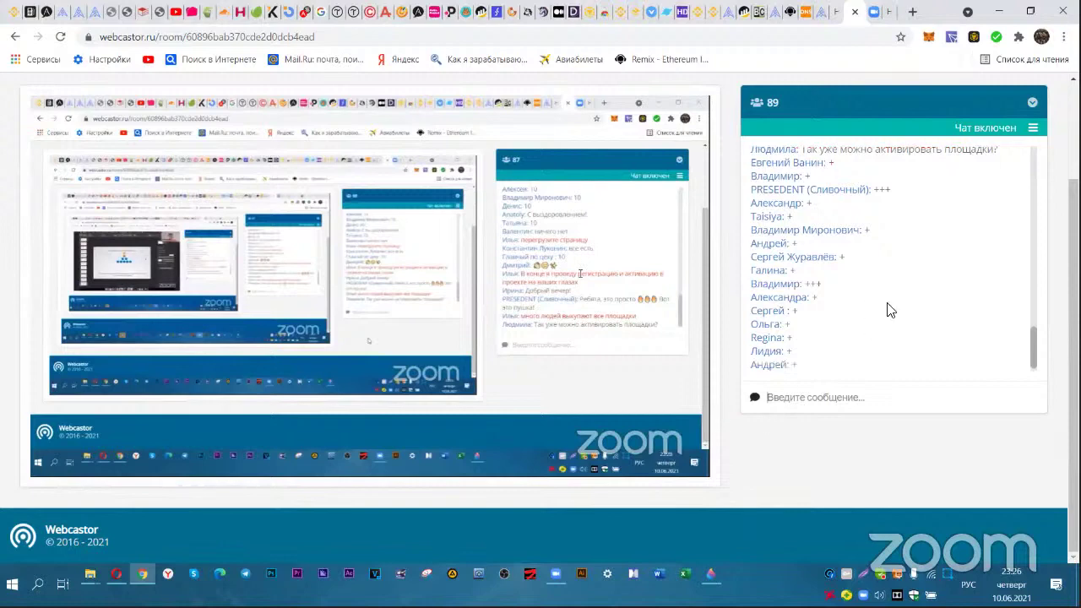
{"action": "left_click", "coordinate": [819, 15]}
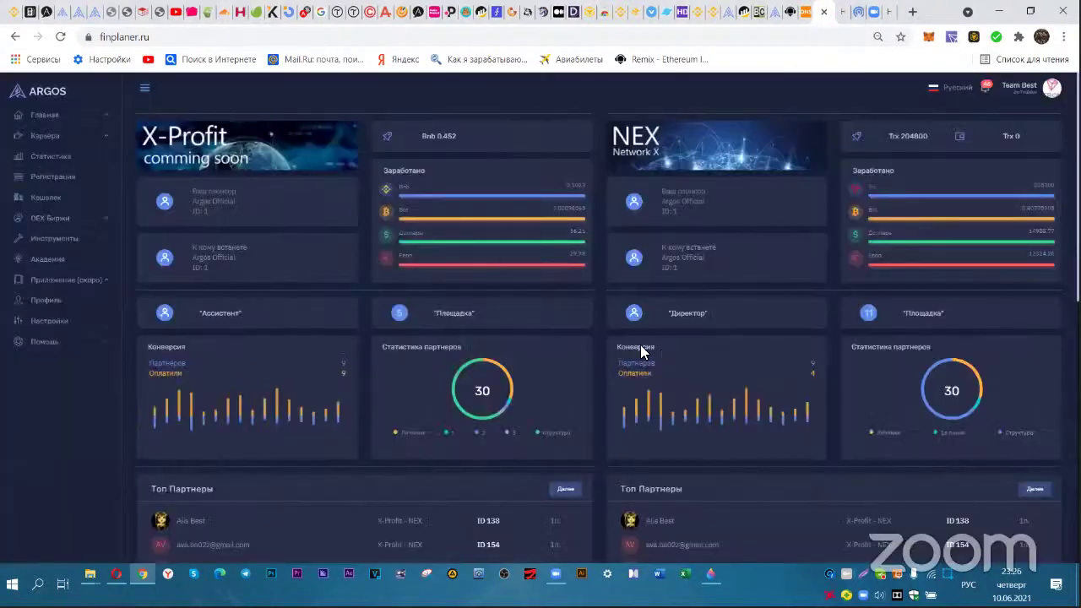
{"action": "scroll", "coordinate": [583, 336], "scroll_direction": "down", "scroll_amount": 4}
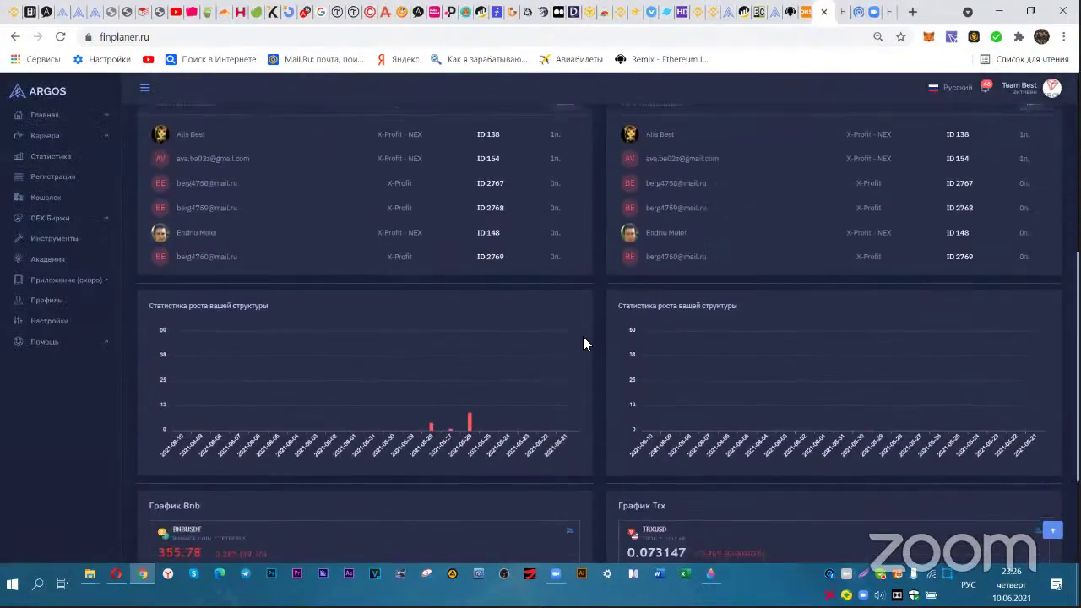
{"action": "scroll", "coordinate": [583, 336], "scroll_direction": "down", "scroll_amount": 2}
{"action": "scroll", "coordinate": [582, 336], "scroll_direction": "up", "scroll_amount": 3}
{"action": "scroll", "coordinate": [164, 279], "scroll_direction": "down", "scroll_amount": 3}
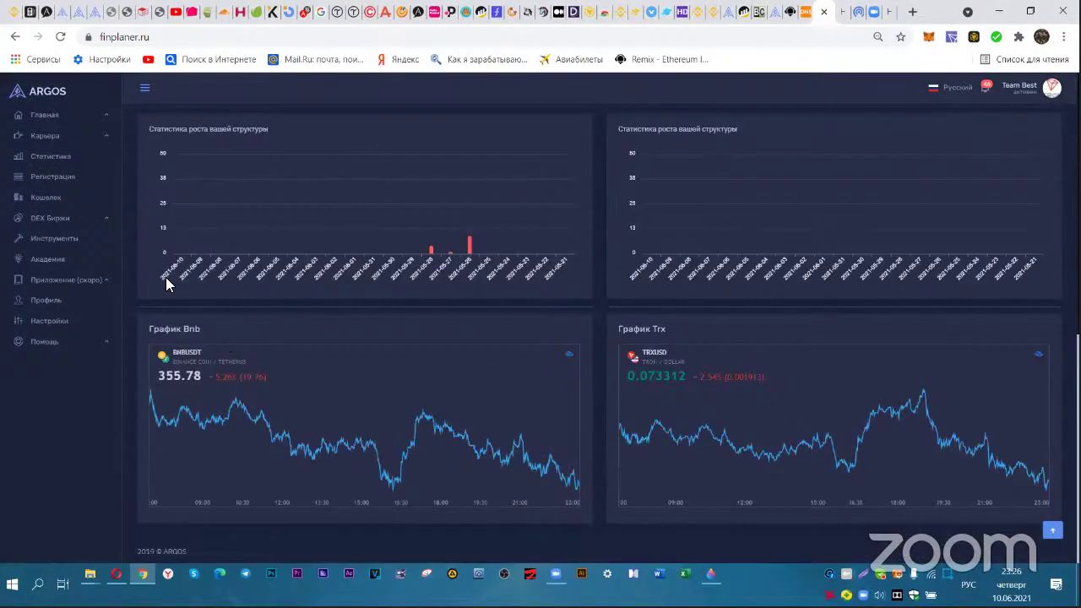
{"action": "scroll", "coordinate": [163, 280], "scroll_direction": "up", "scroll_amount": 3}
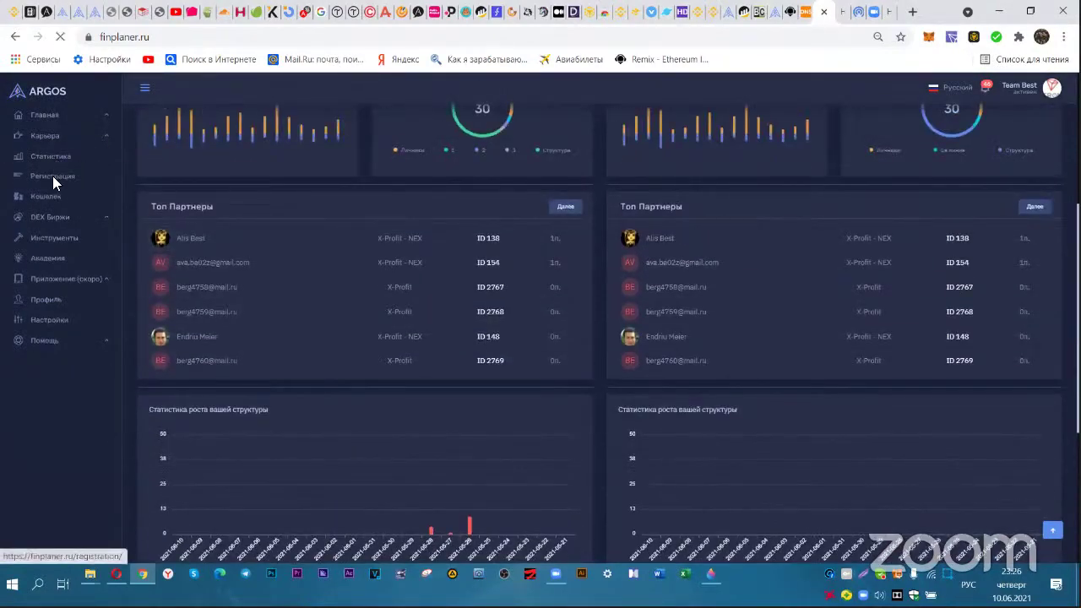
- Copy the Xprofit referral link from the Регистрация page and log out of the account
{"action": "left_click", "coordinate": [53, 176]}
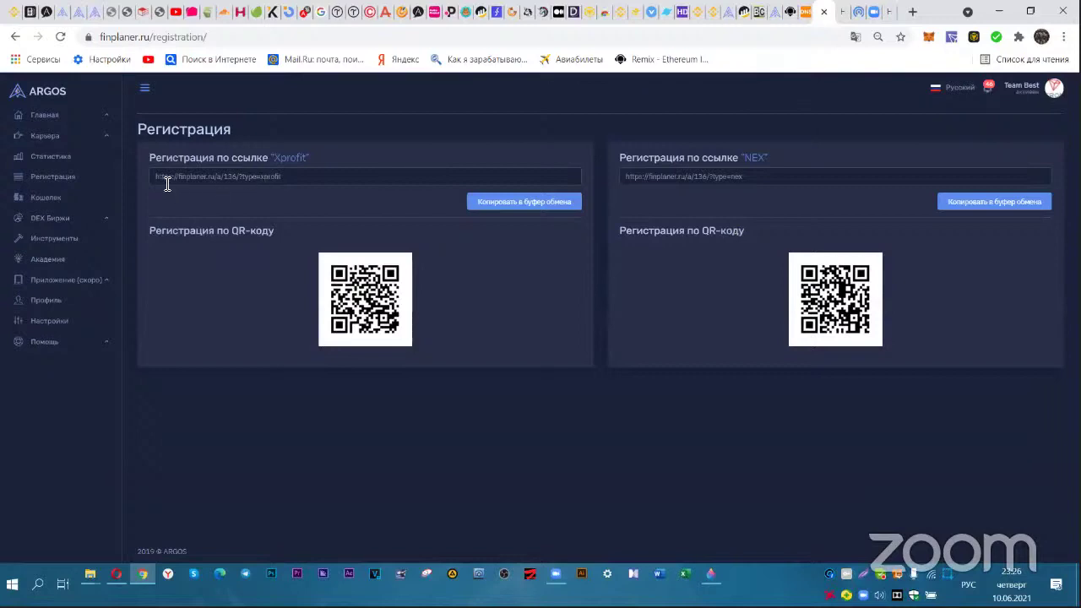
{"action": "left_click", "coordinate": [510, 208]}
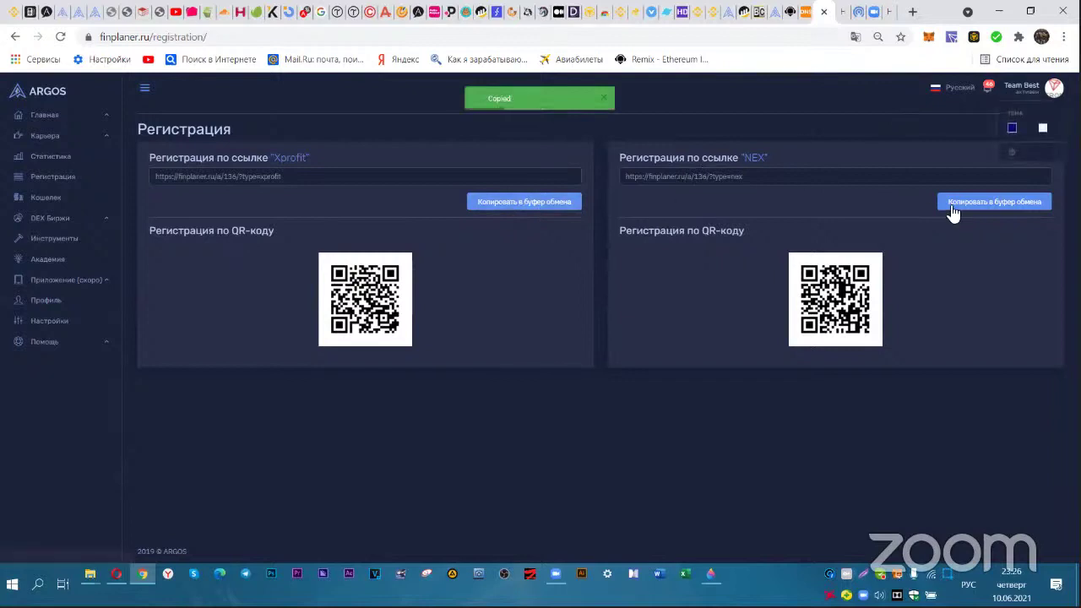
{"action": "left_click", "coordinate": [1017, 157]}
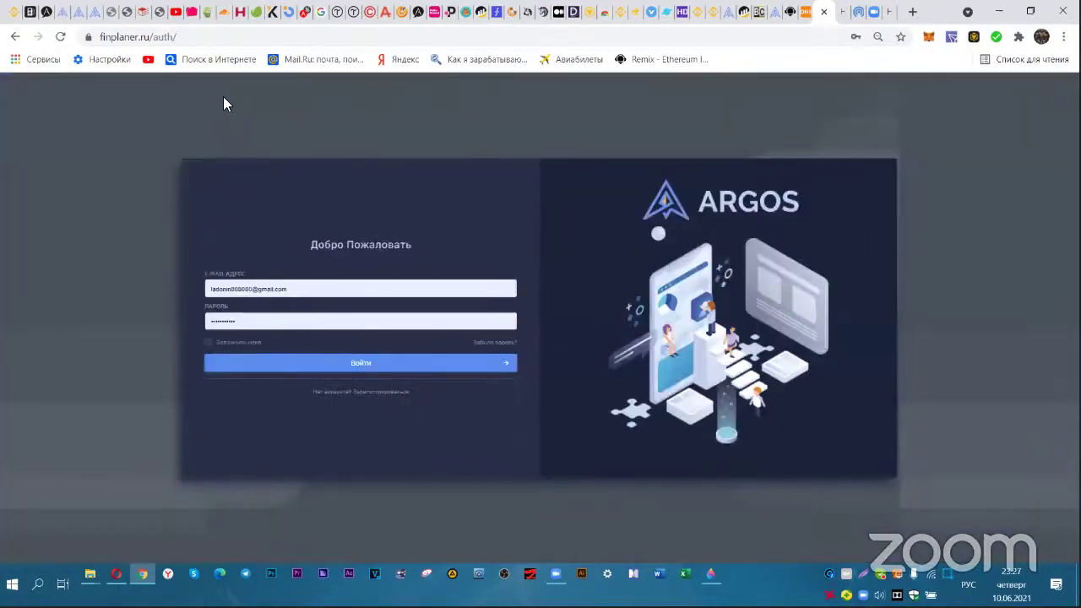
- Open the copied Xprofit referral link in place of the login page
{"action": "left_click", "coordinate": [600, 38]}
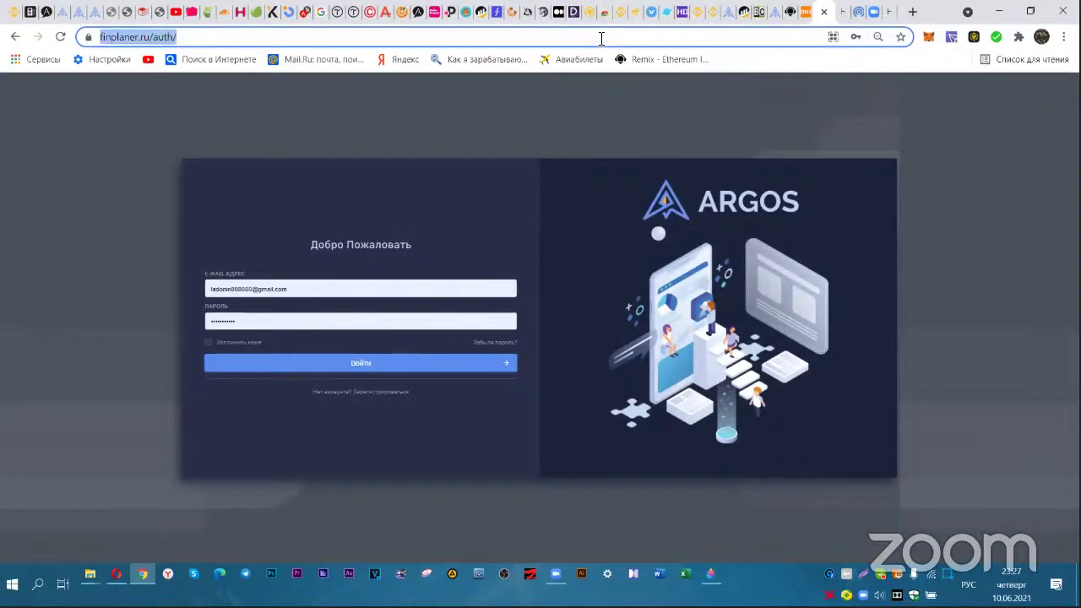
{"action": "right_click", "coordinate": [599, 38]}
{"action": "left_click", "coordinate": [640, 132]}
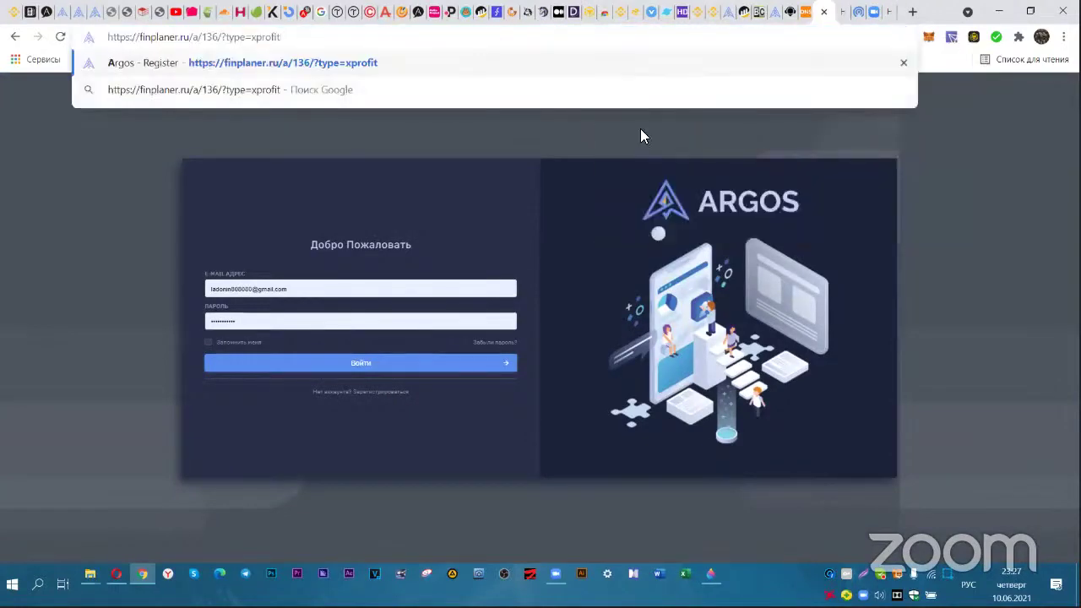
{"action": "key", "text": "Return"}
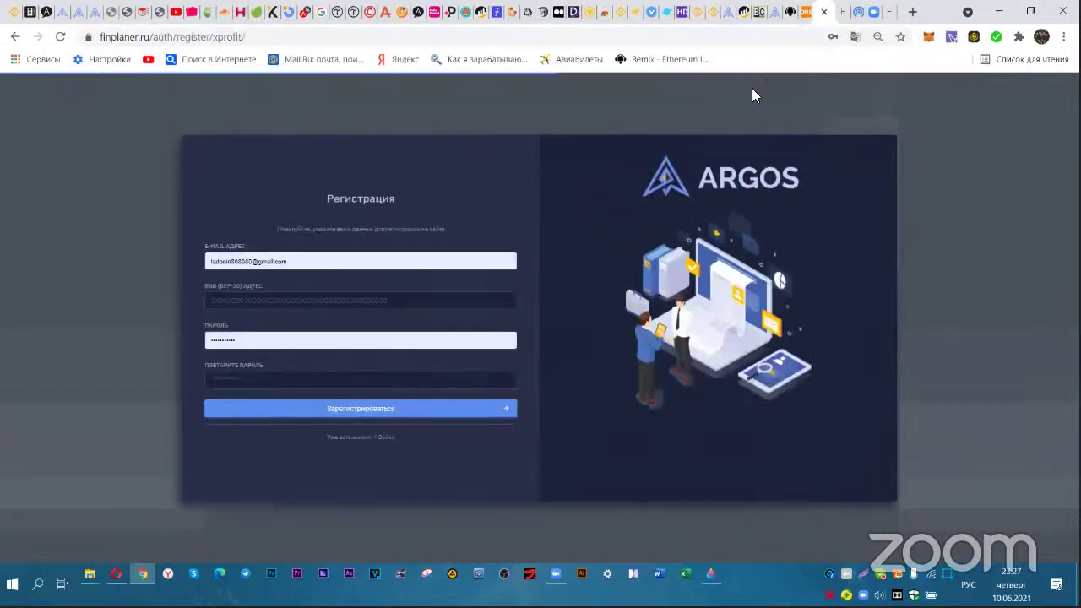
- Copy the new account's e-mail address from the address bar of the spare browser tab
{"action": "left_click", "coordinate": [840, 23]}
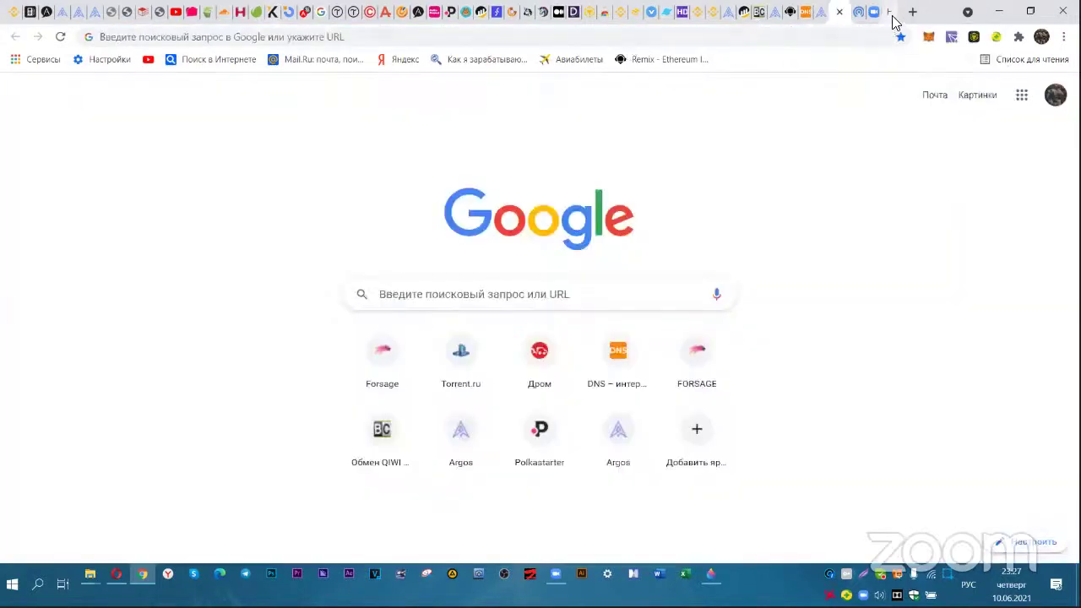
{"action": "key", "text": "ctrl+l"}
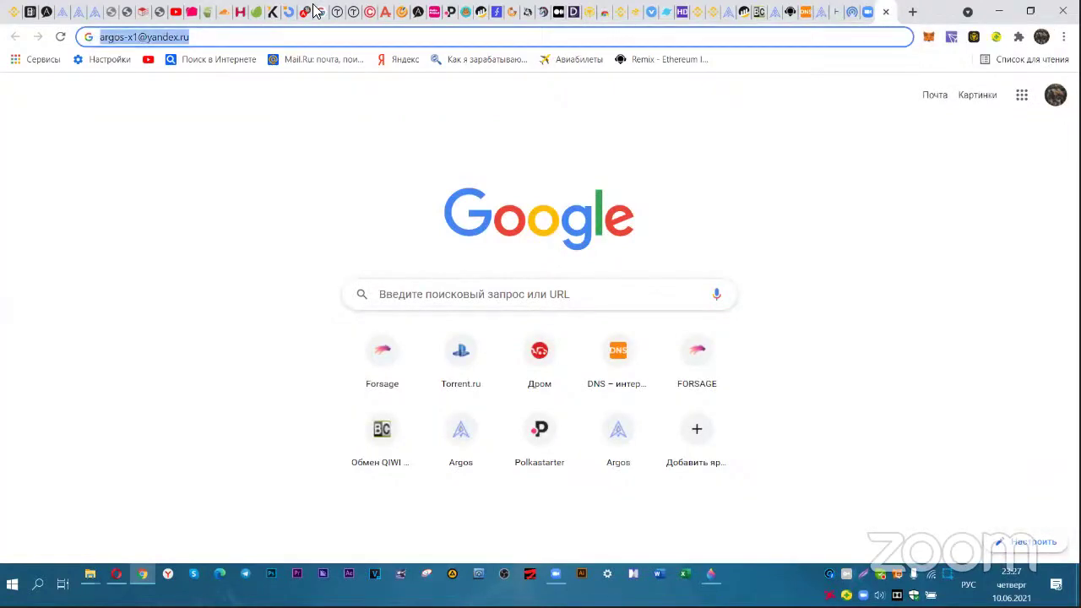
{"action": "right_click", "coordinate": [136, 37]}
{"action": "left_click", "coordinate": [205, 113]}
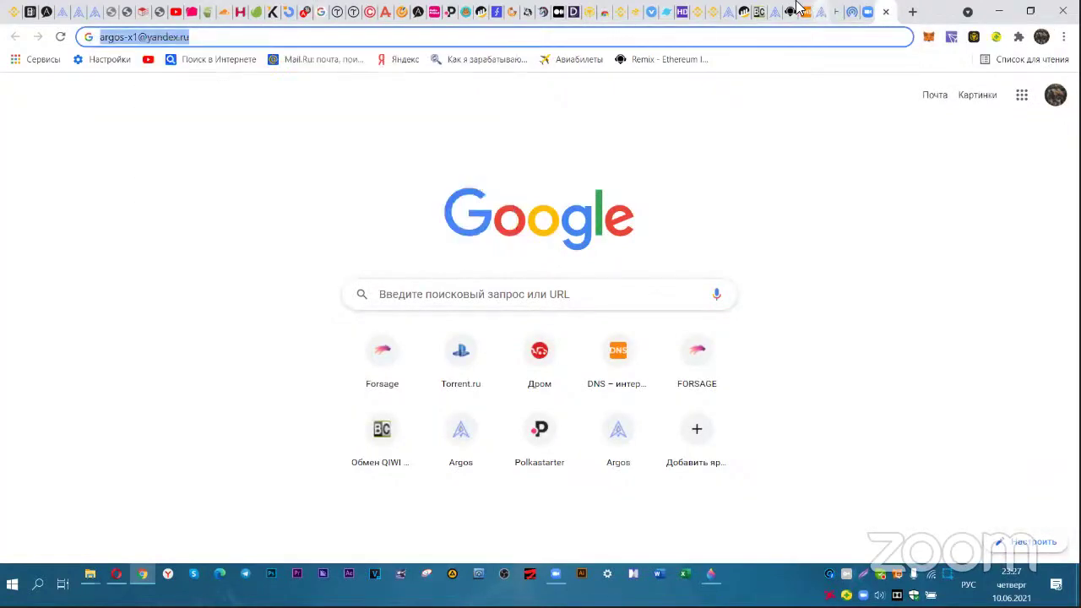
- Open the Xprofit registration form from the Argos login page and replace the prefilled e-mail with the copied address
{"action": "left_click", "coordinate": [769, 11]}
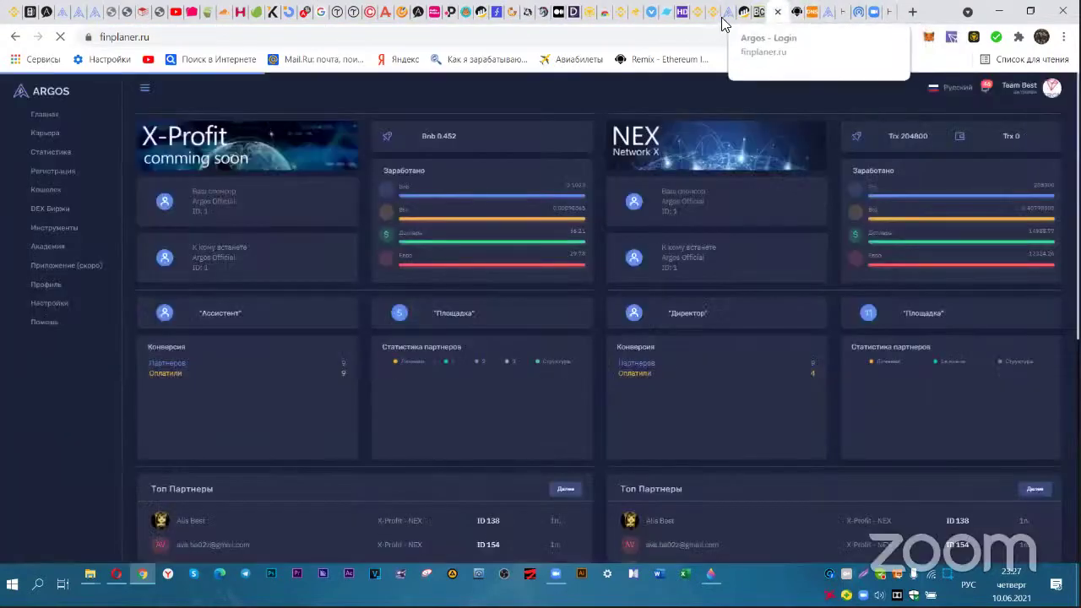
{"action": "left_click", "coordinate": [724, 20]}
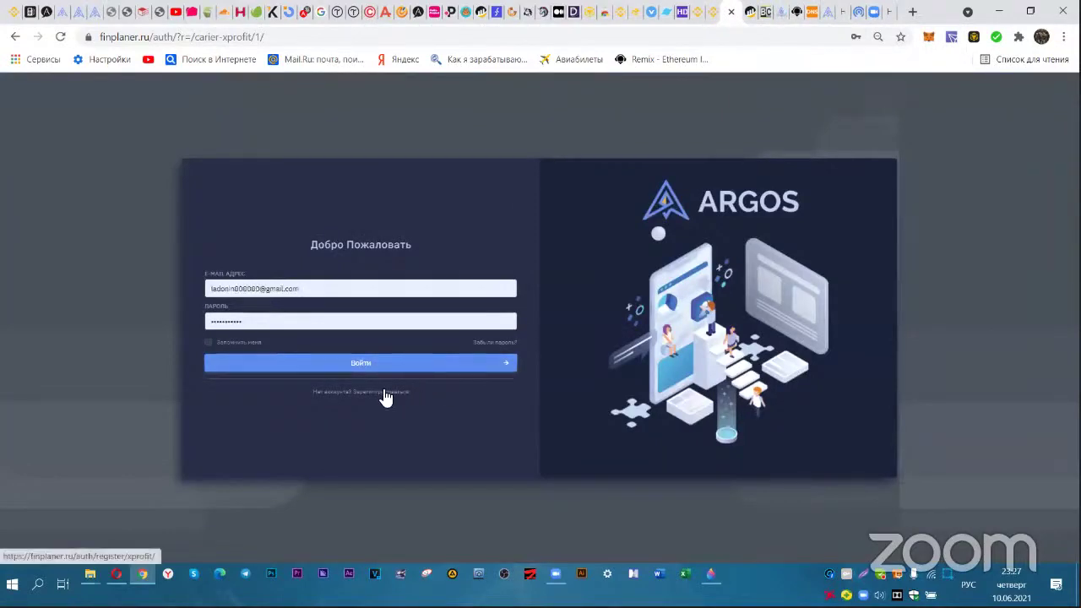
{"action": "left_click", "coordinate": [382, 391]}
{"action": "left_click", "coordinate": [381, 261]}
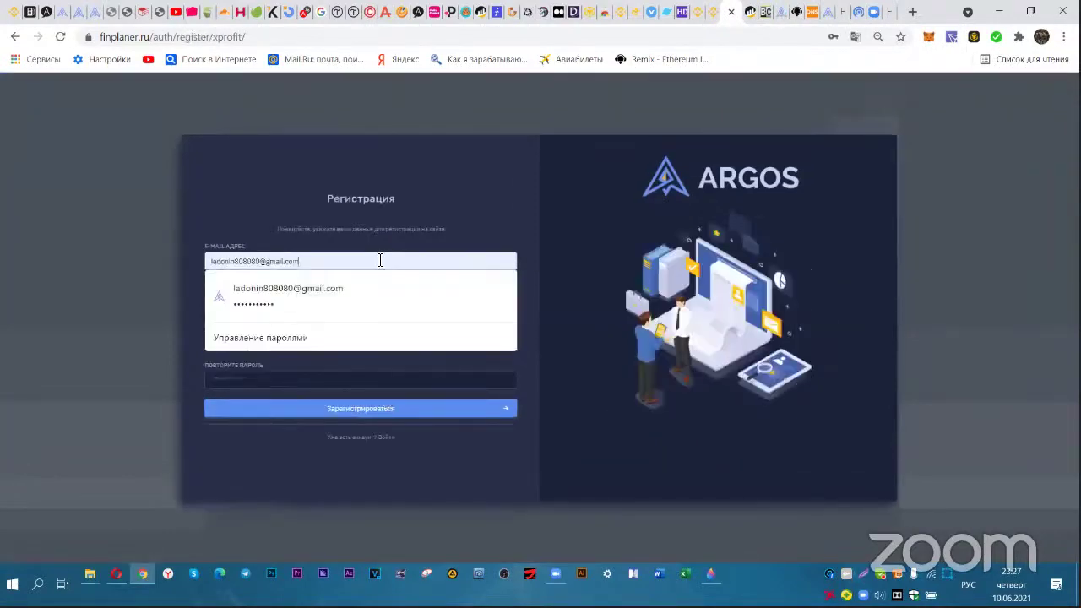
{"action": "triple_click", "coordinate": [340, 262]}
{"action": "right_click", "coordinate": [274, 262]}
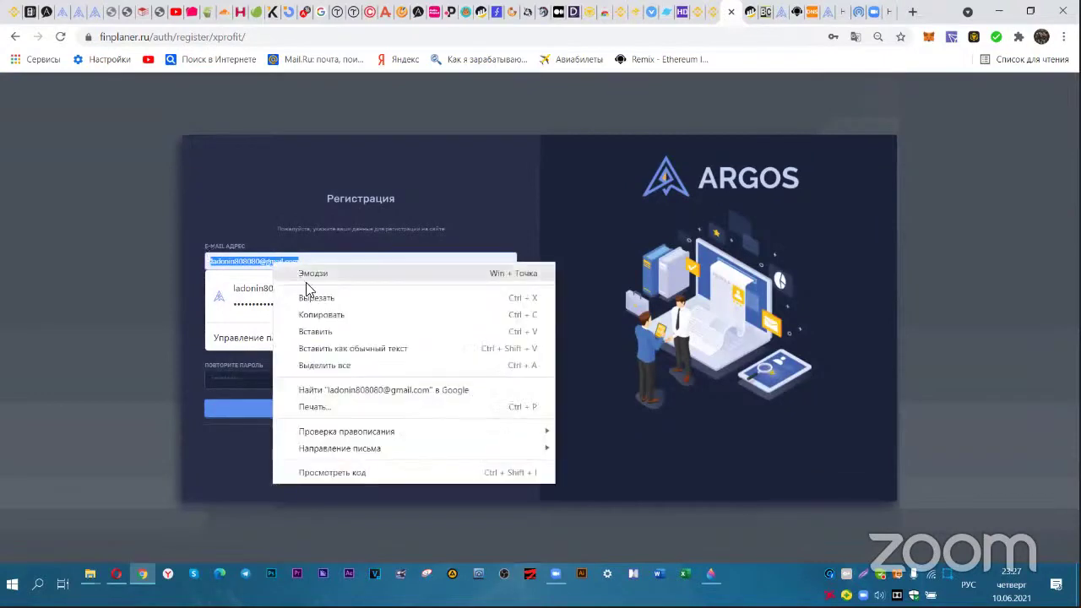
{"action": "left_click", "coordinate": [320, 331]}
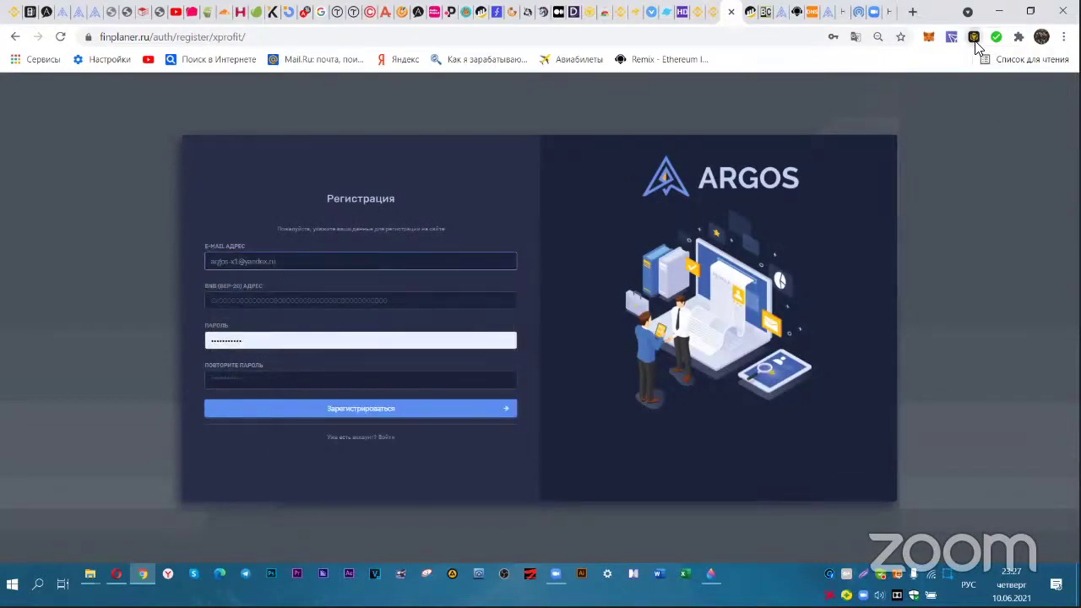
- Copy the test-veb account address from Binance Wallet and paste it as the form's BNB (BEP-20) address
{"action": "left_click", "coordinate": [974, 37]}
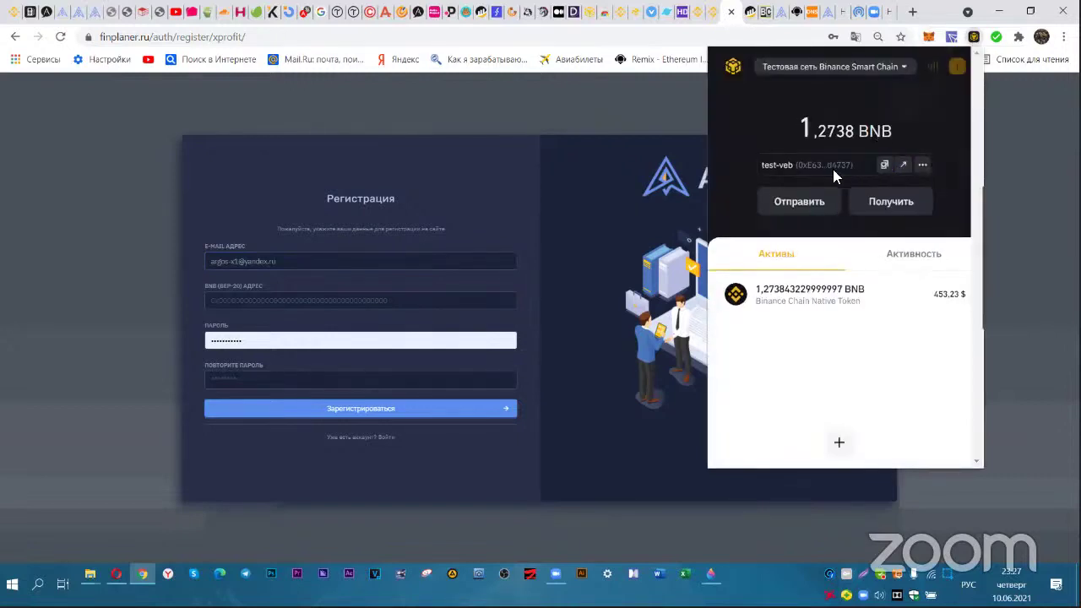
{"action": "left_click", "coordinate": [884, 165]}
{"action": "left_click", "coordinate": [381, 300]}
{"action": "right_click", "coordinate": [380, 300]}
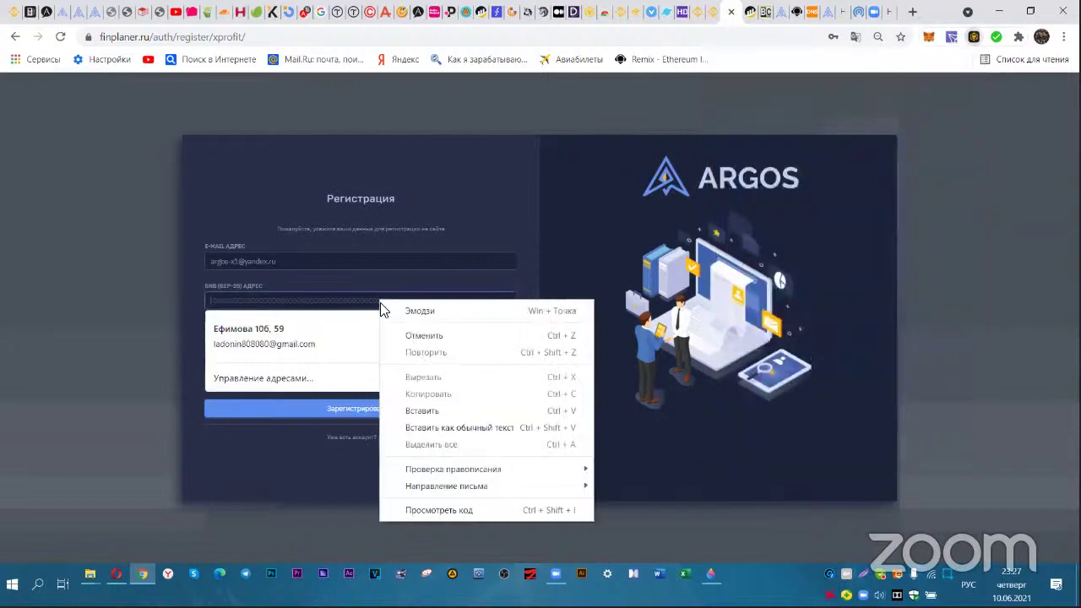
{"action": "left_click", "coordinate": [424, 414]}
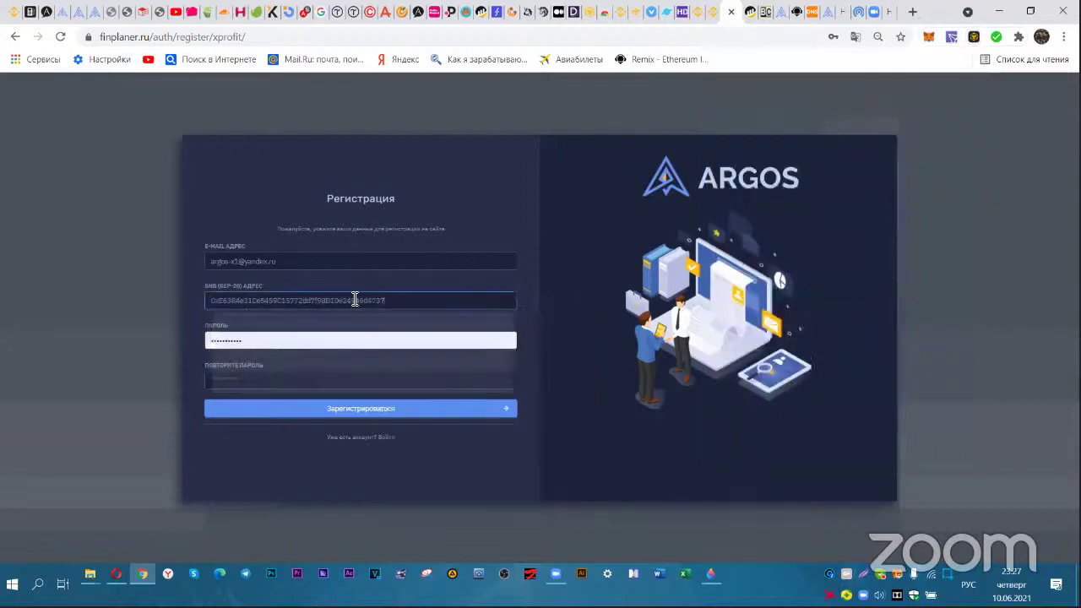
- Enter the account password in both password fields and submit the registration
{"action": "left_click", "coordinate": [277, 339]}
{"action": "key", "text": "Escape"}
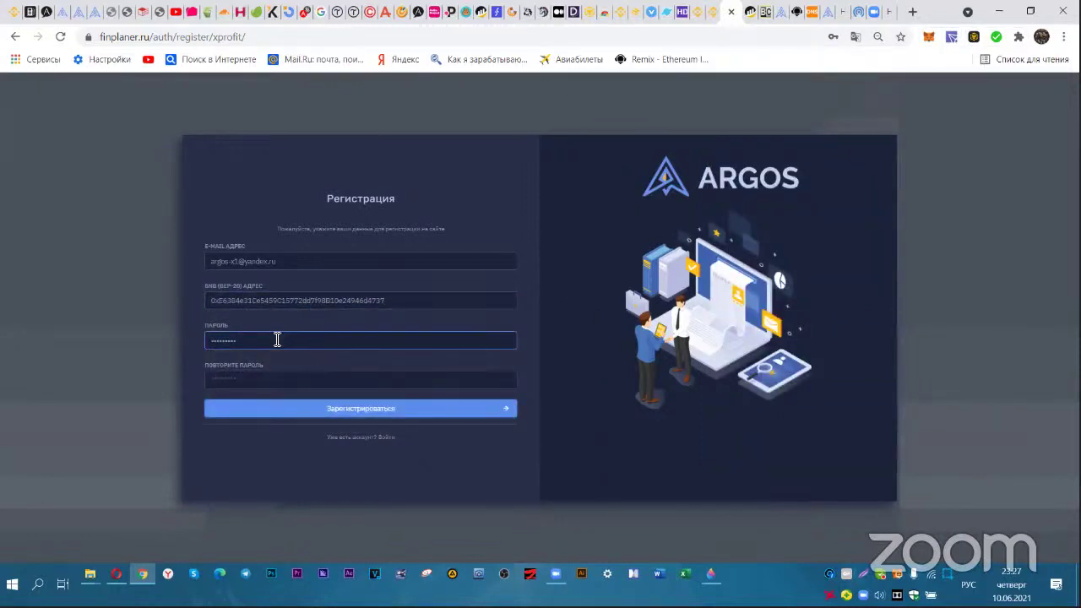
{"action": "left_click", "coordinate": [318, 380]}
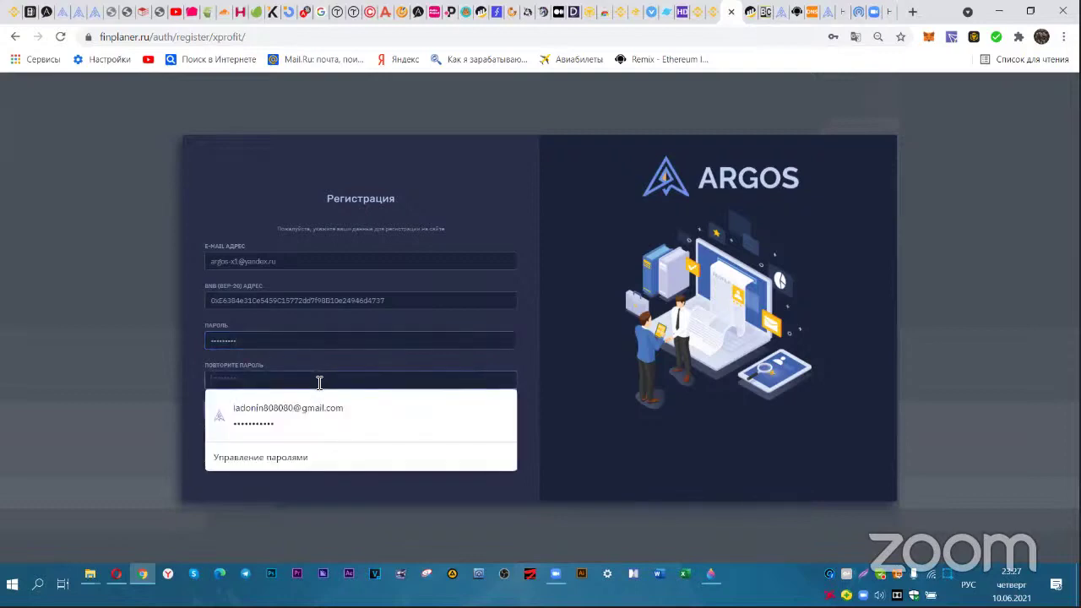
{"action": "key", "text": "alt+shift"}
{"action": "type", "text": "******"}
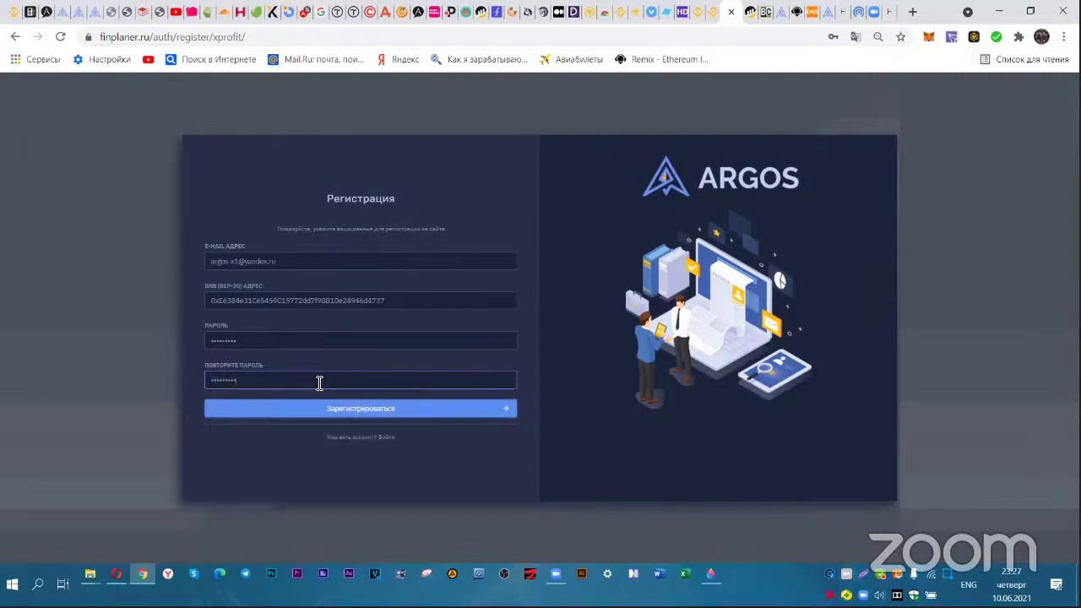
{"action": "left_click", "coordinate": [338, 410]}
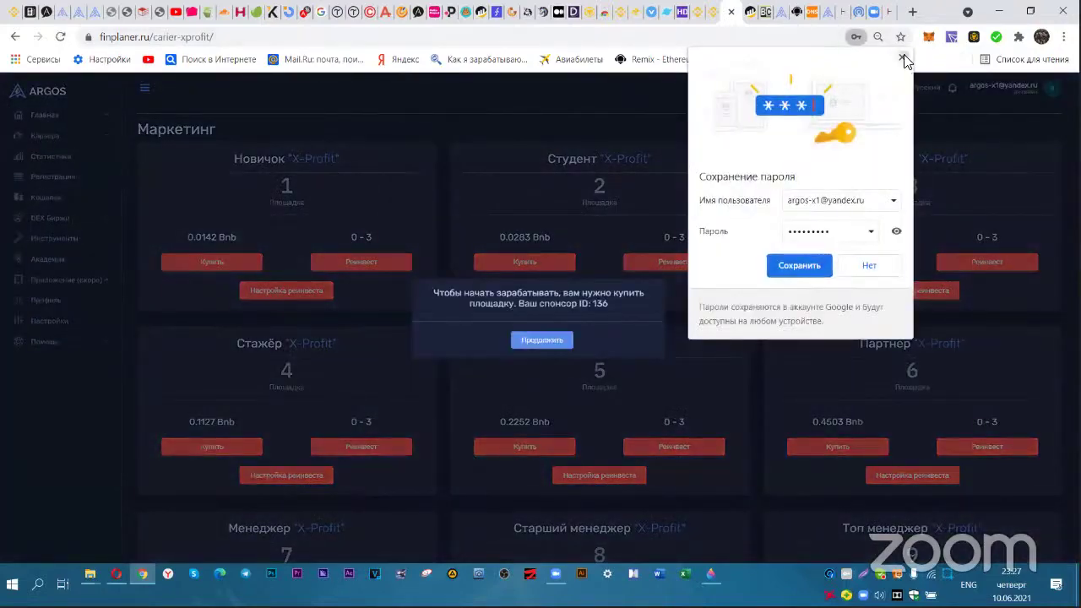
- Save the new login in the browser, then check the sponsor ID and continue past the purchase notice
{"action": "left_click", "coordinate": [817, 270]}
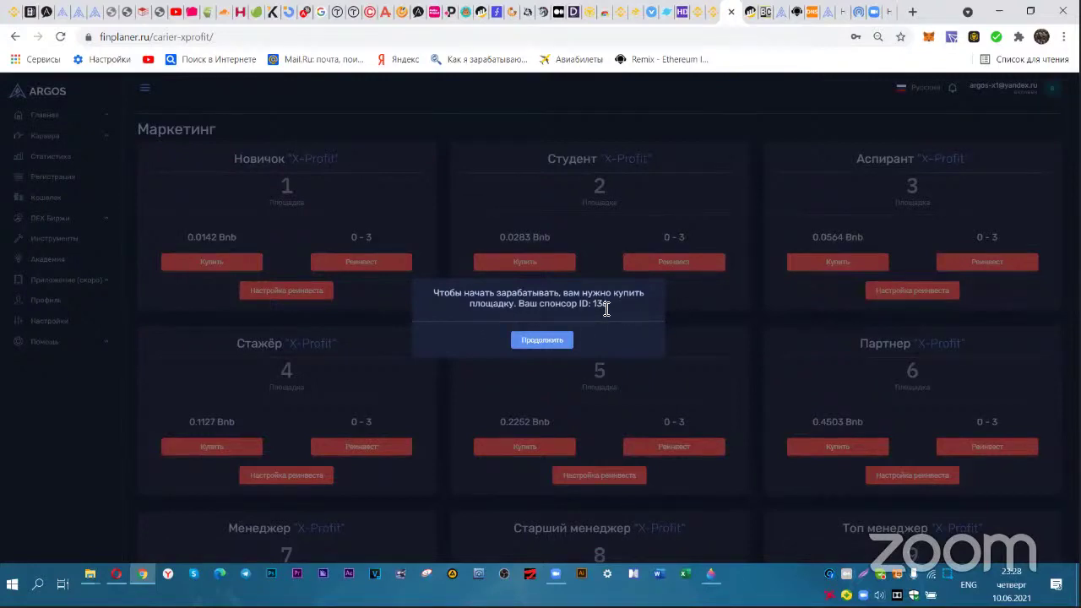
{"action": "left_click_drag", "start_coordinate": [576, 305], "coordinate": [610, 308]}
{"action": "left_click", "coordinate": [541, 341]}
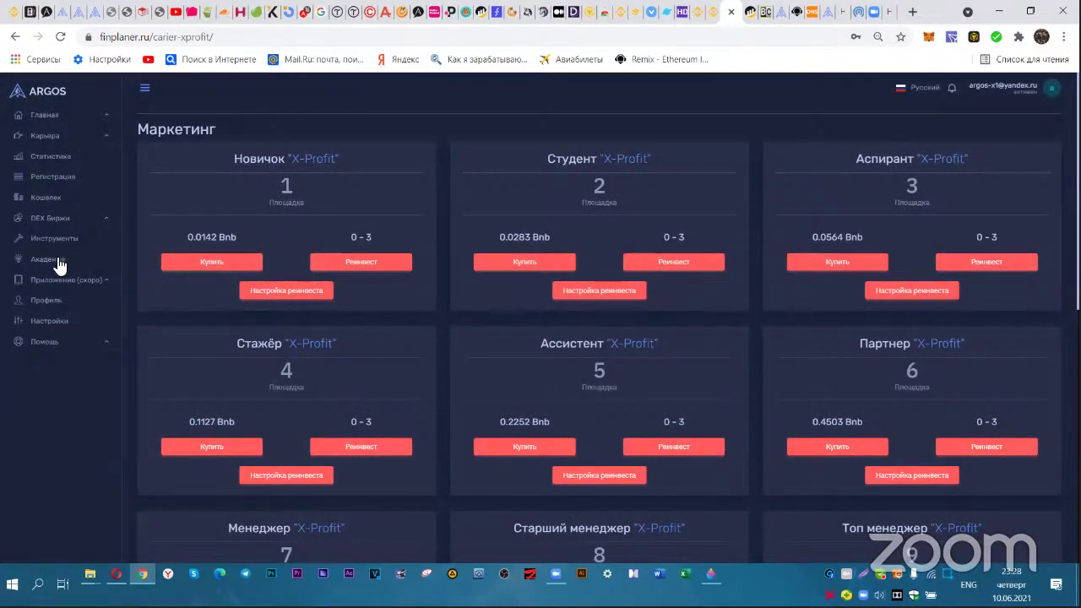
- Try to open the Регистрация page from the new account and dismiss the purchase notice
{"action": "left_click", "coordinate": [61, 177]}
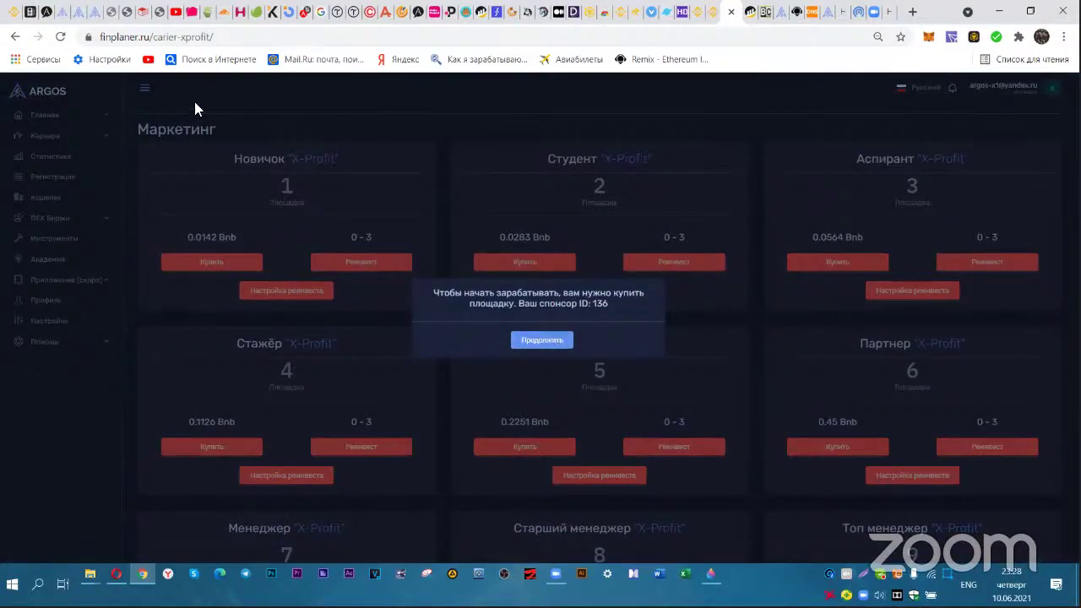
{"action": "left_click", "coordinate": [540, 341]}
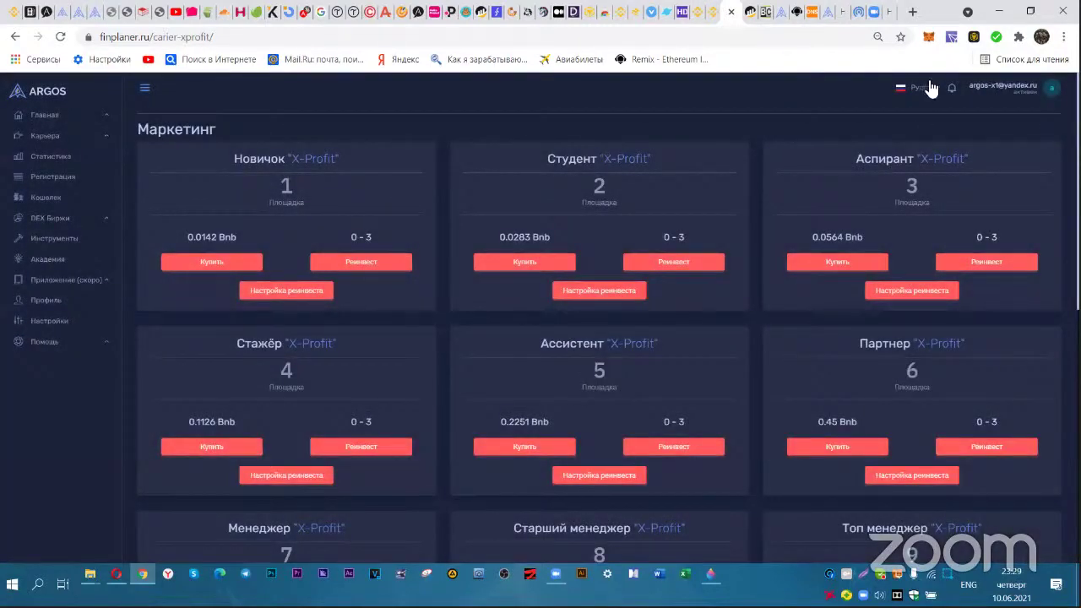
- Look through the available interface languages and close the list without choosing one
{"action": "left_click", "coordinate": [926, 88]}
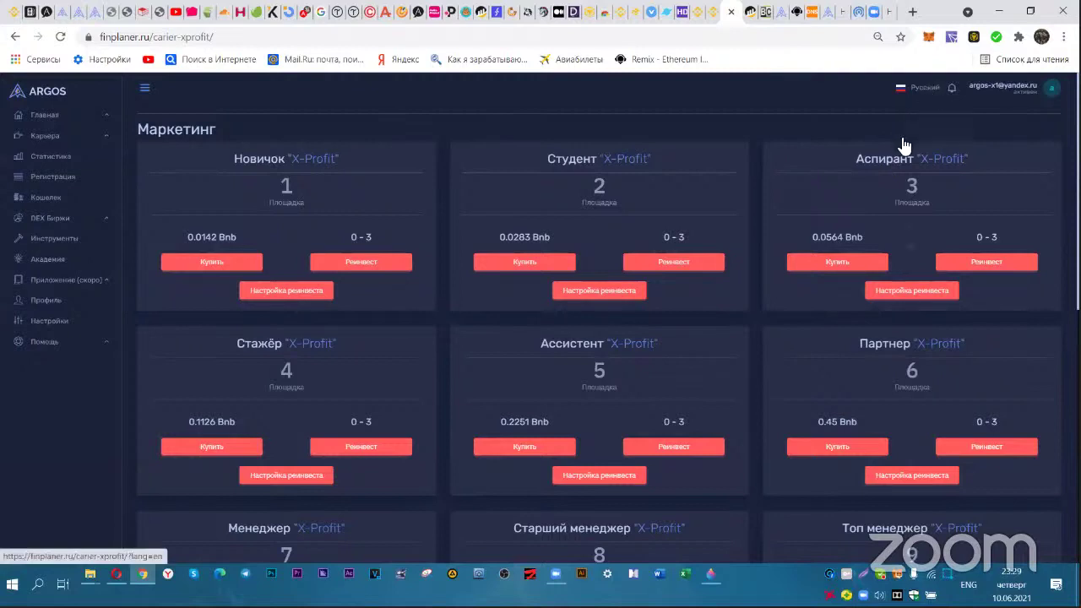
{"action": "scroll", "coordinate": [929, 220], "scroll_direction": "up", "scroll_amount": 5}
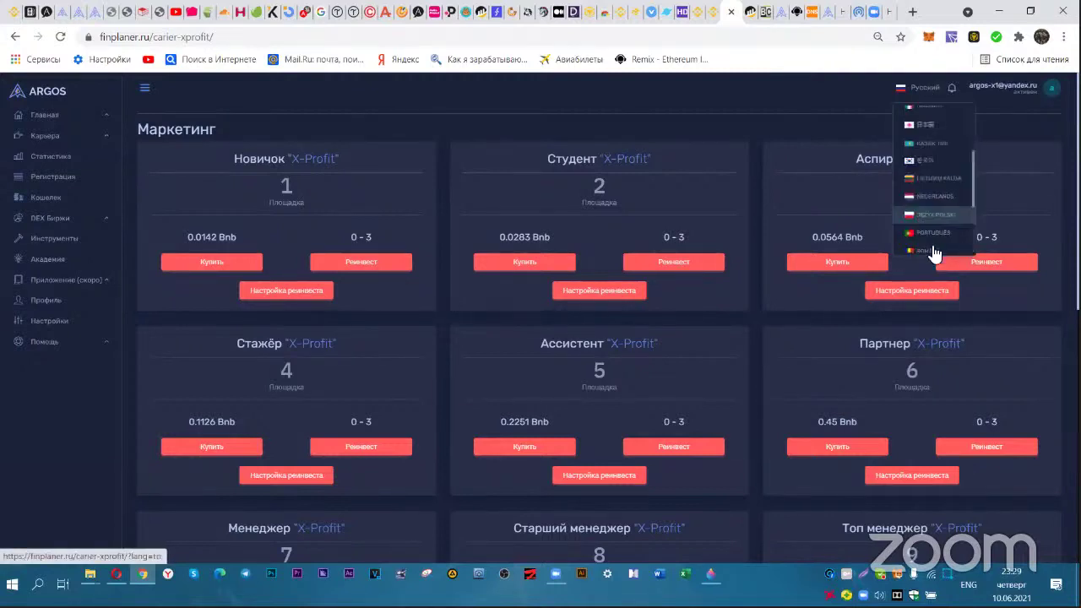
{"action": "left_click", "coordinate": [762, 264]}
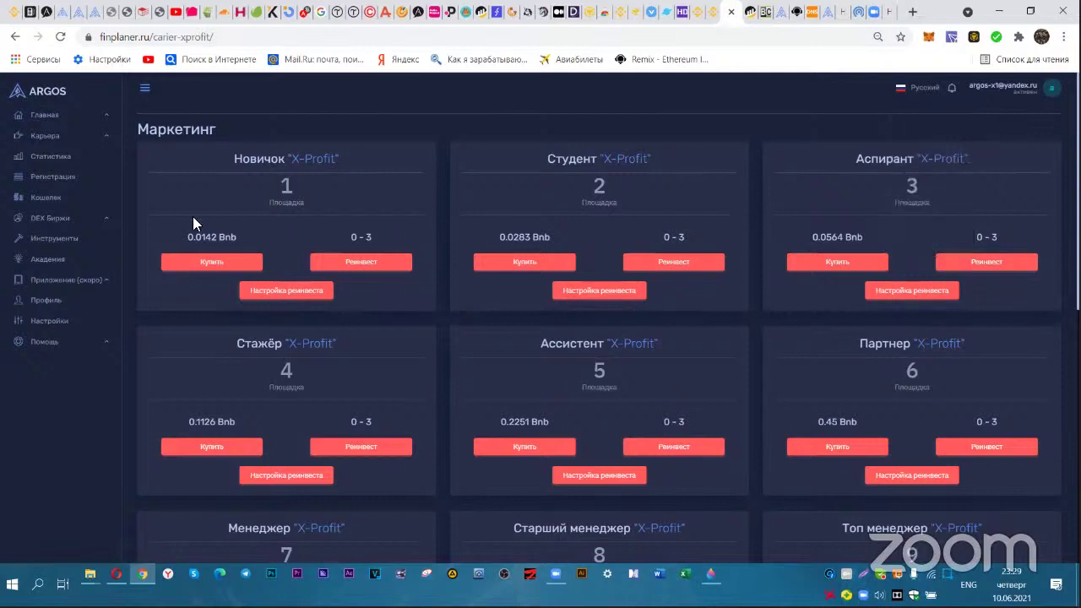
- Buy the first X-Profit platform, Новичок, through Binance Wallet, check its structure page and return to the platform list
{"action": "left_click", "coordinate": [221, 265]}
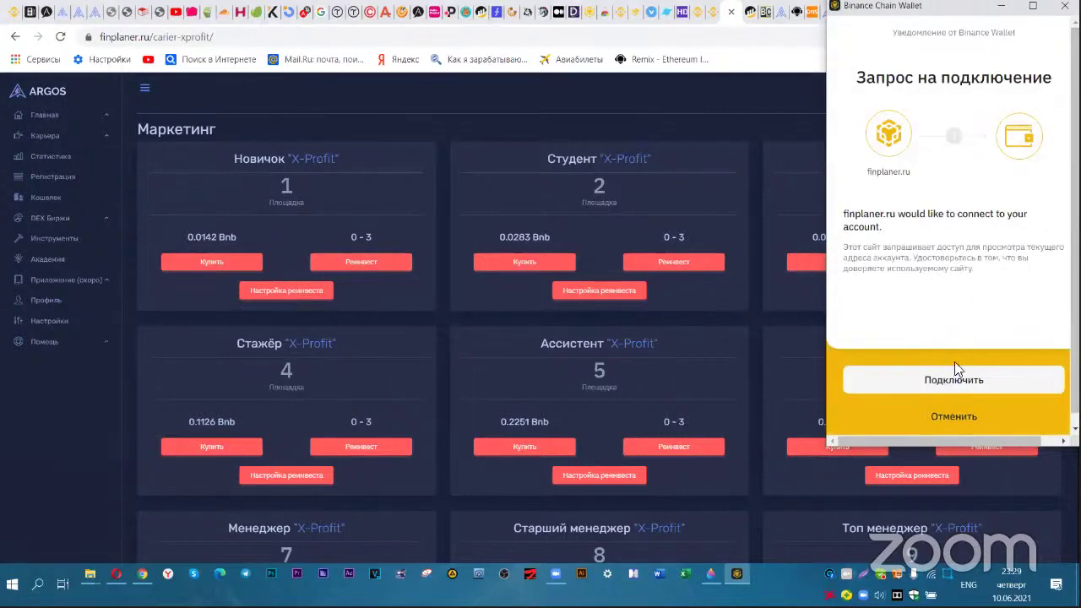
{"action": "left_click", "coordinate": [954, 372]}
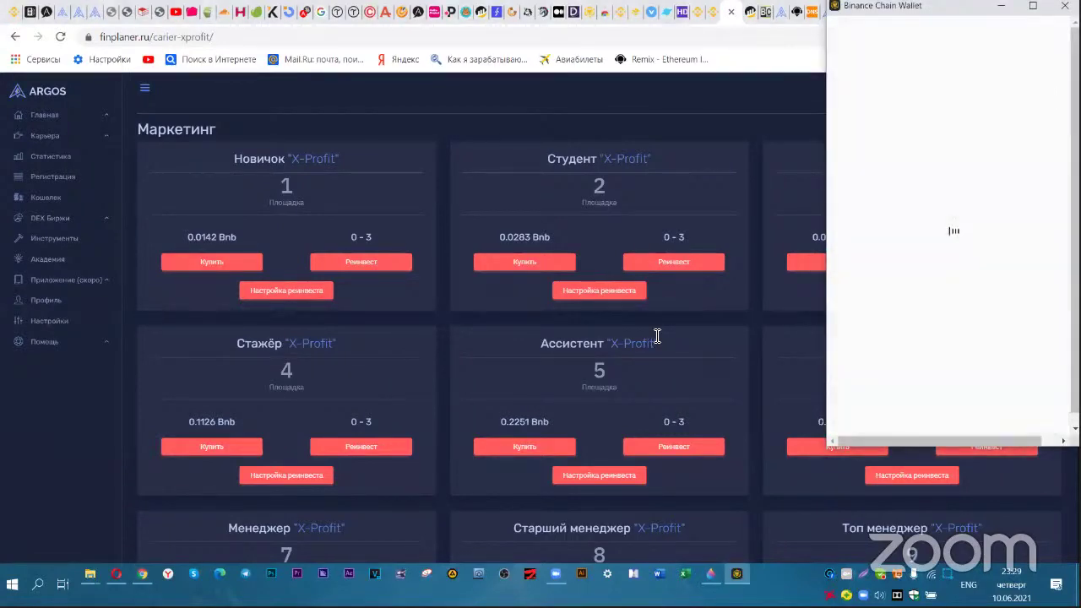
{"action": "left_click", "coordinate": [1014, 416]}
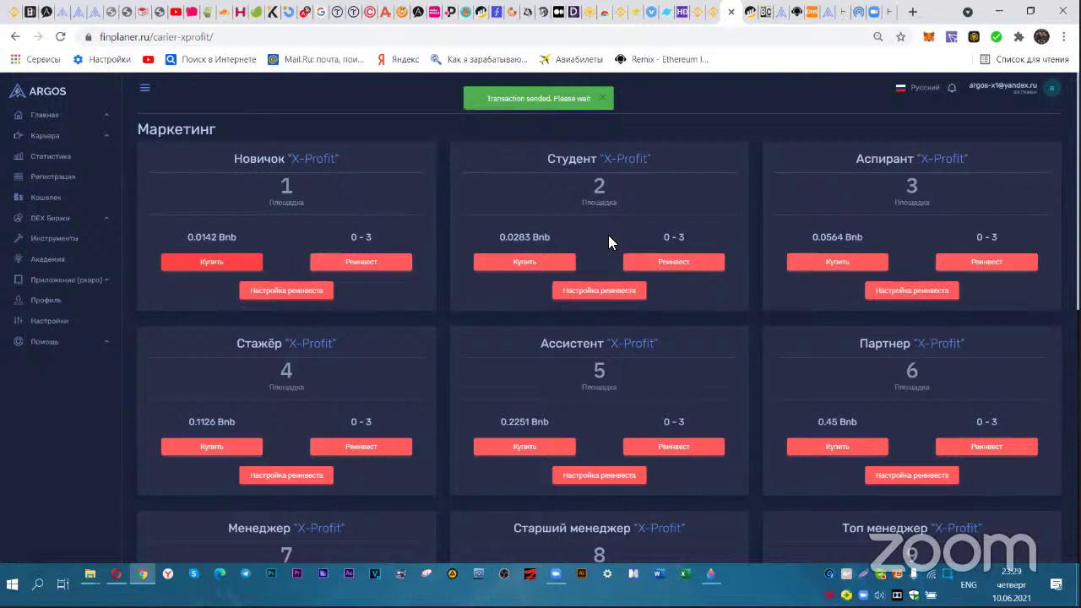
{"action": "key", "text": "F5"}
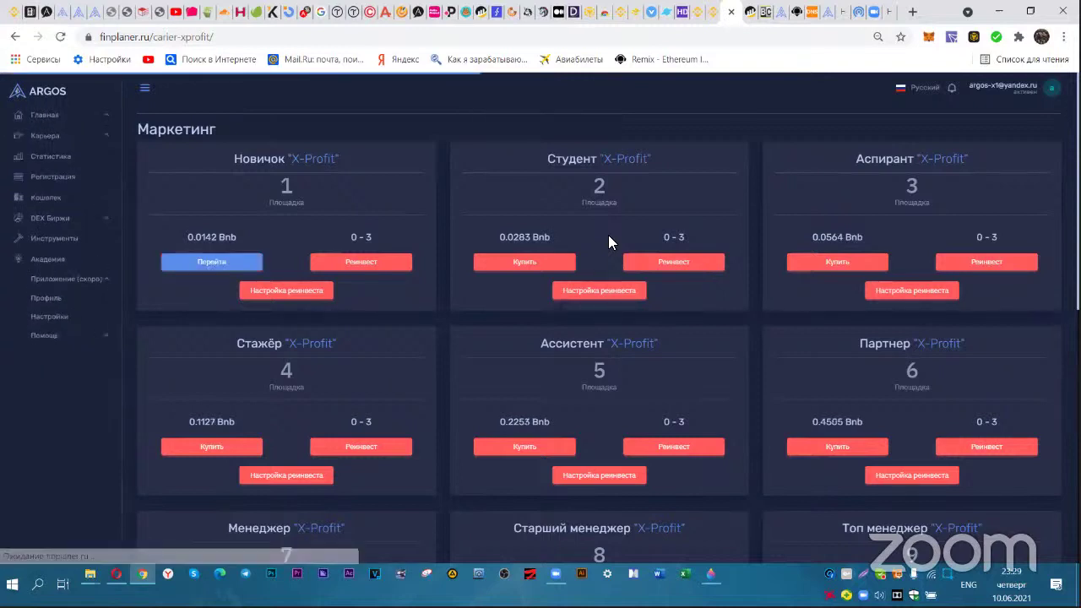
{"action": "left_click", "coordinate": [221, 263]}
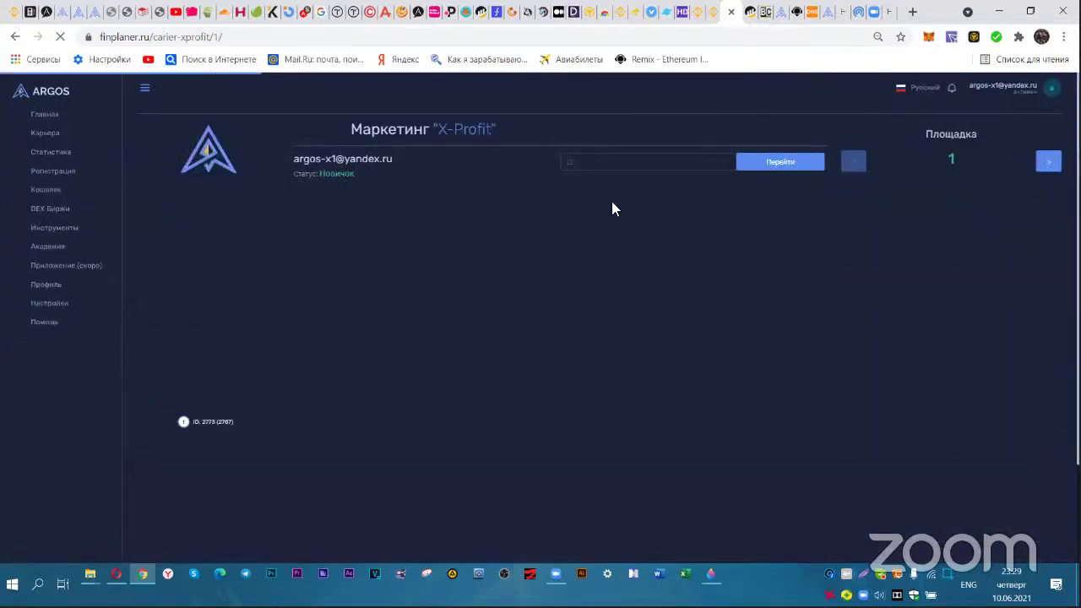
{"action": "key", "text": "alt+Left"}
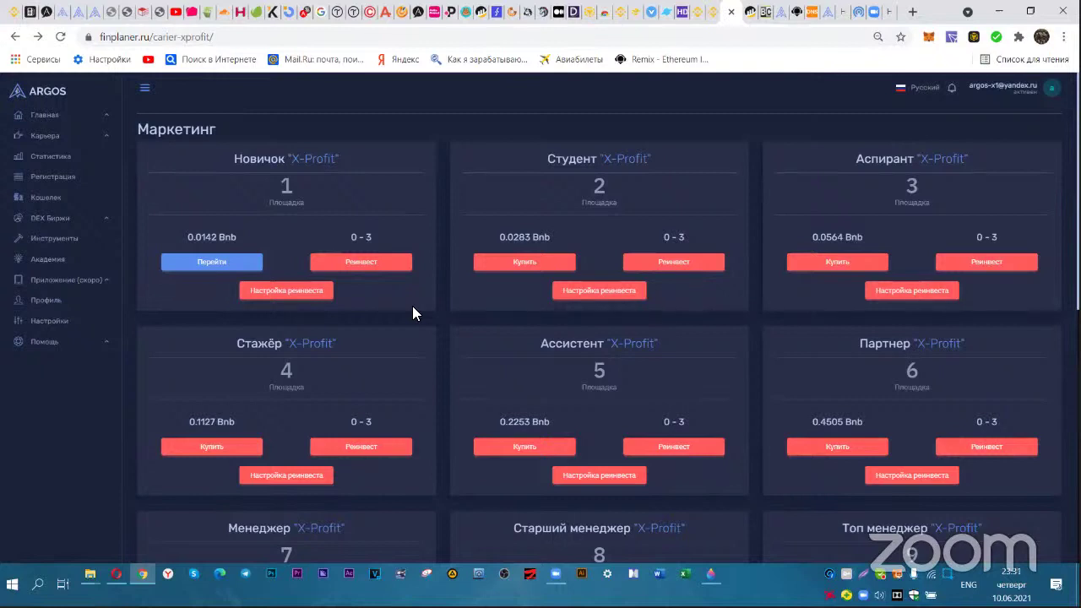
- Open the test version of the marketing page at finplaner.ru/carier-xprofit-tst
{"action": "left_click", "coordinate": [753, 51]}
{"action": "left_click", "coordinate": [753, 52]}
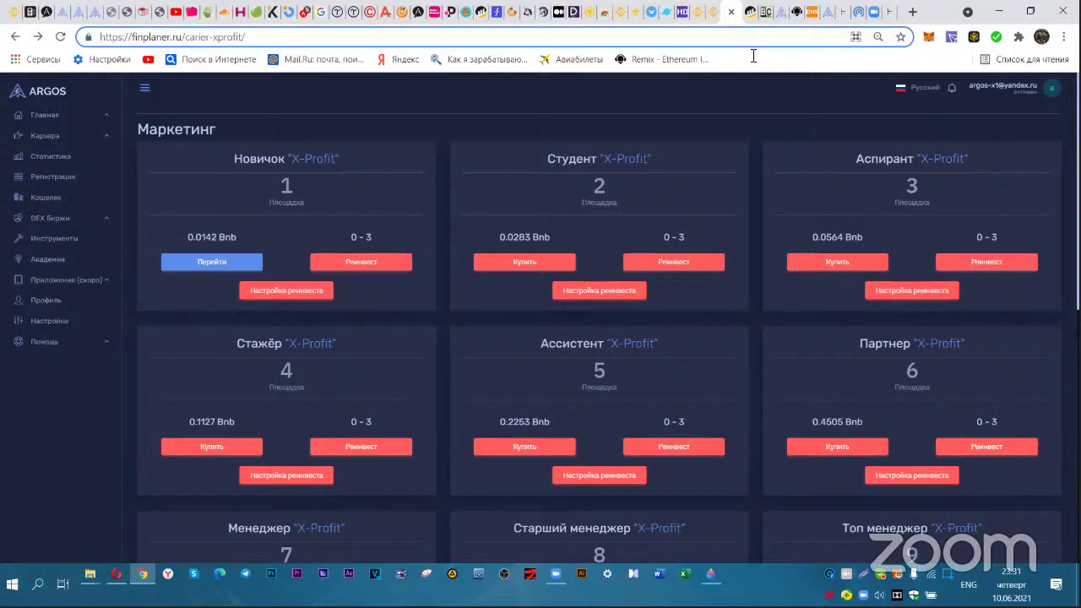
{"action": "key", "text": "BackSpace"}
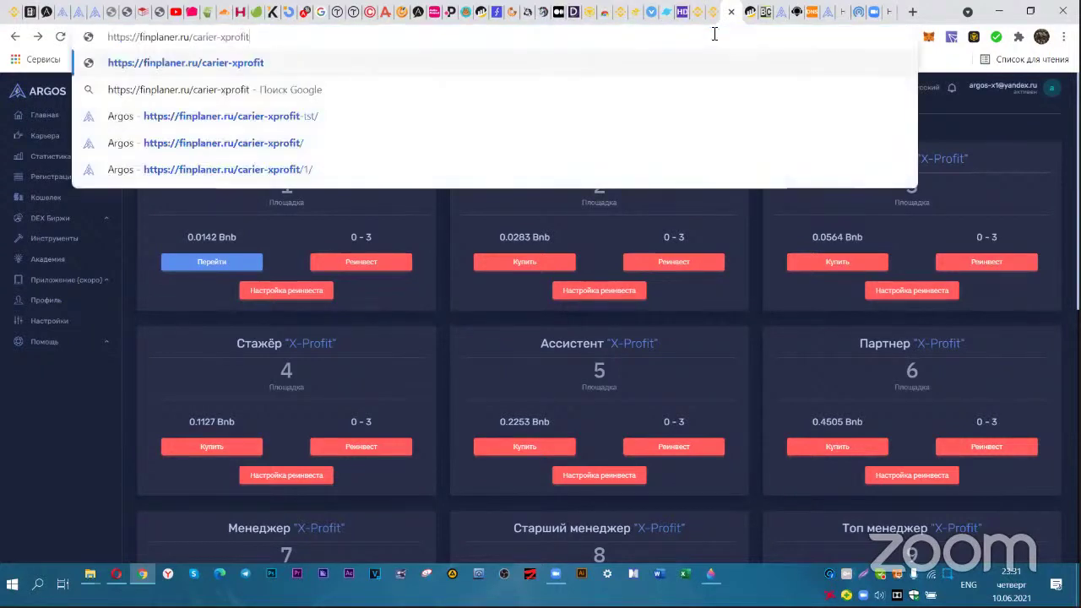
{"action": "type", "text": "-t"}
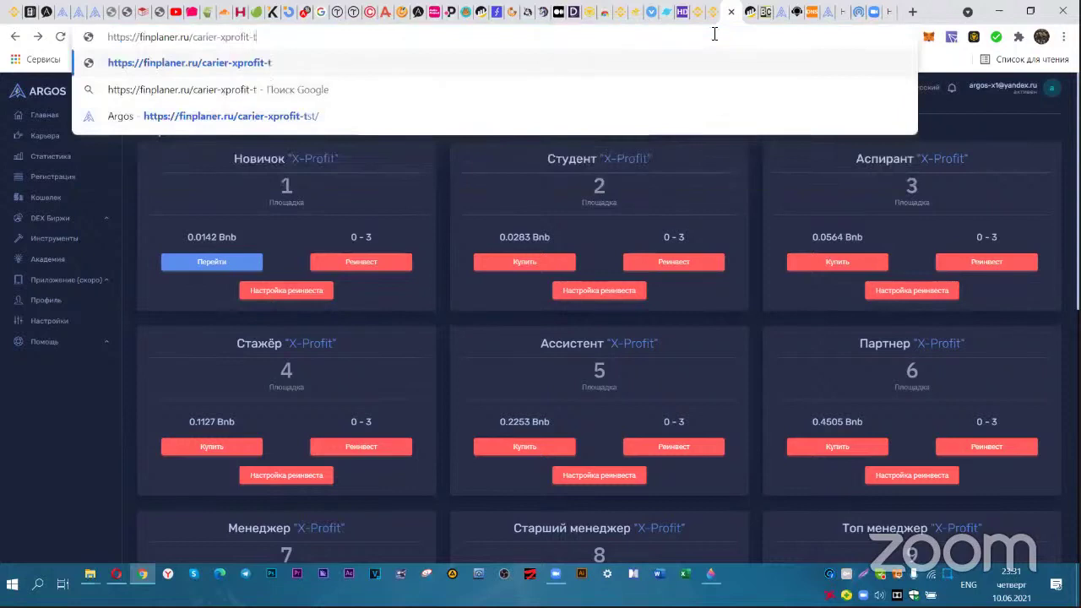
{"action": "type", "text": "st"}
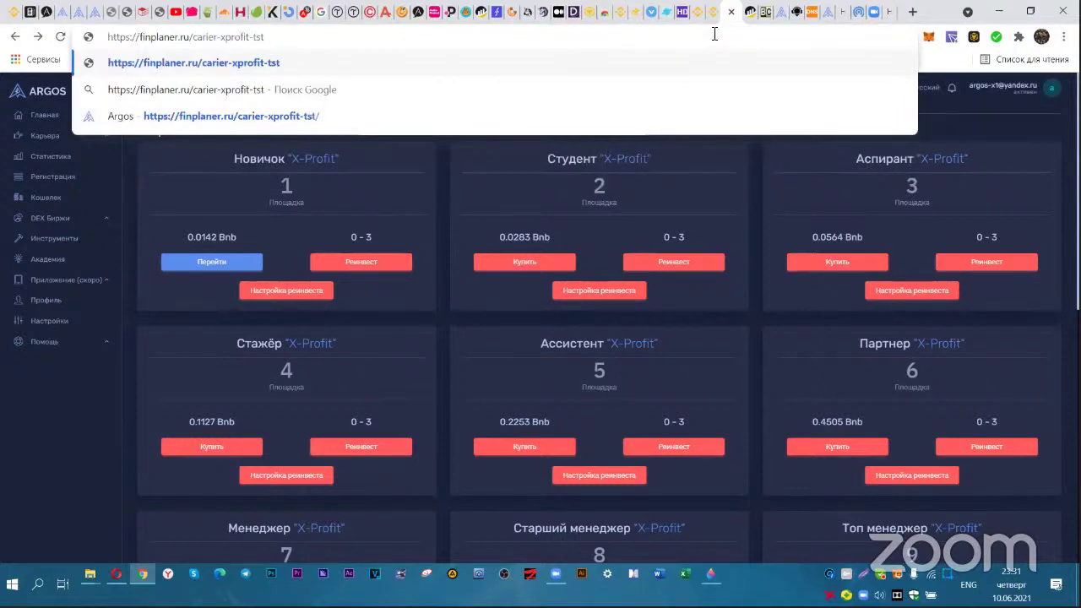
{"action": "key", "text": "Return"}
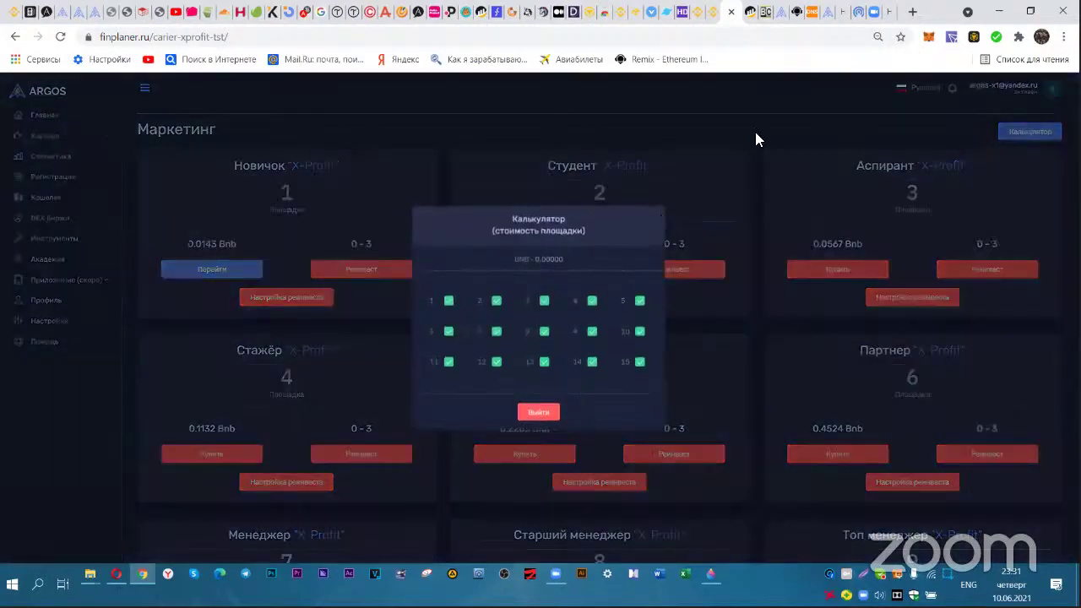
- Try out the platform cost calculator by toggling the checkboxes of the first platforms, reopen it once and exit it
{"action": "left_click", "coordinate": [756, 128]}
{"action": "left_click", "coordinate": [449, 300]}
{"action": "left_click", "coordinate": [497, 302]}
{"action": "left_click", "coordinate": [543, 302]}
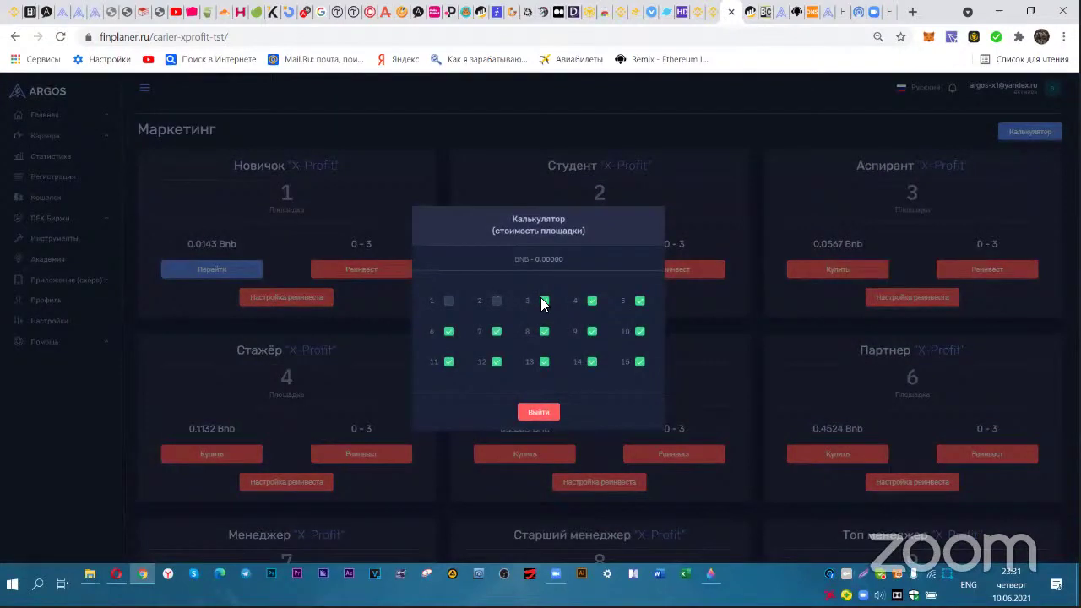
{"action": "left_click", "coordinate": [448, 301]}
{"action": "left_click", "coordinate": [545, 413]}
{"action": "left_click", "coordinate": [1035, 132]}
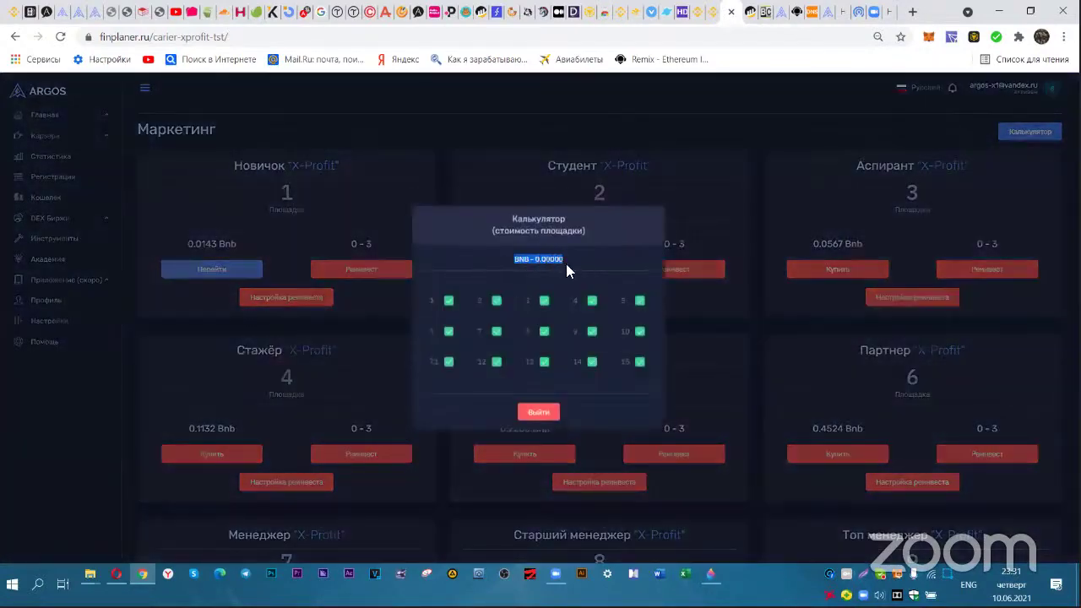
{"action": "left_click", "coordinate": [569, 267]}
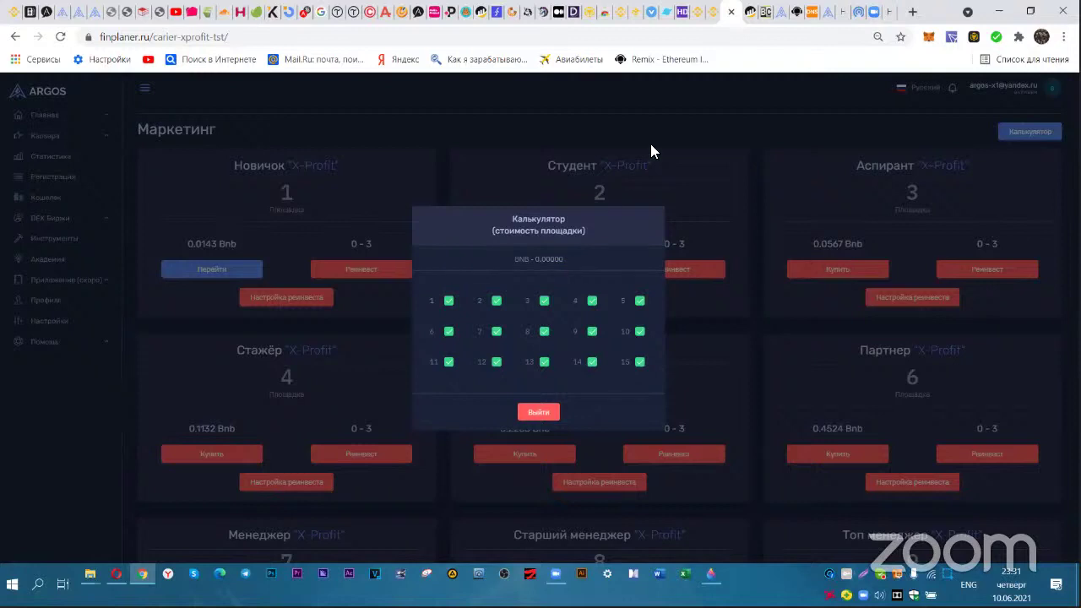
{"action": "left_click", "coordinate": [546, 409]}
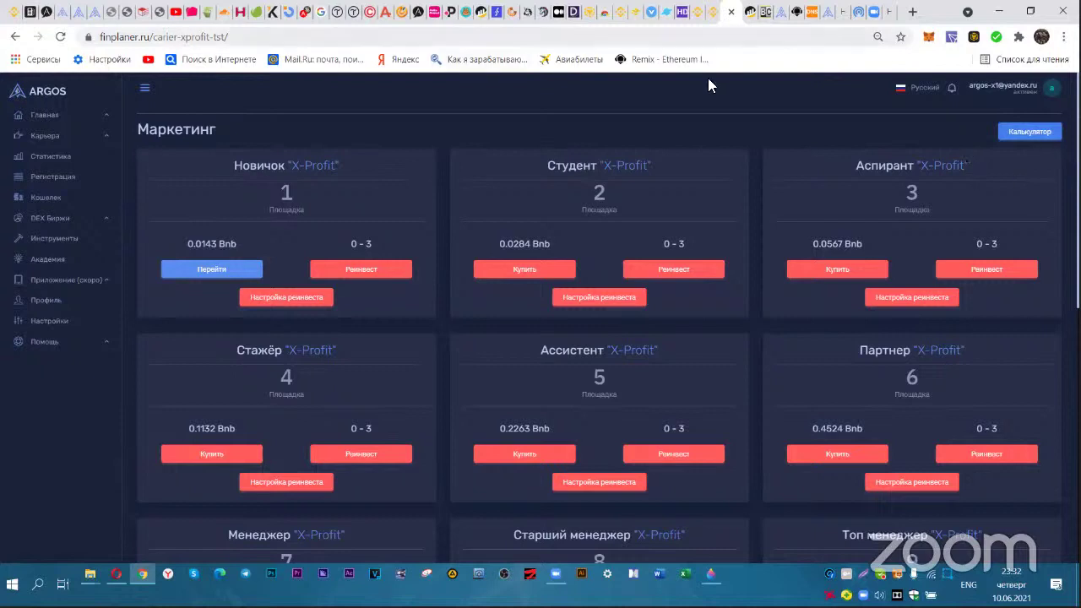
- Return to the regular X-Profit marketing page by removing the tst ending from the page address
{"action": "key", "text": "ctrl+l"}
{"action": "key", "text": "End"}
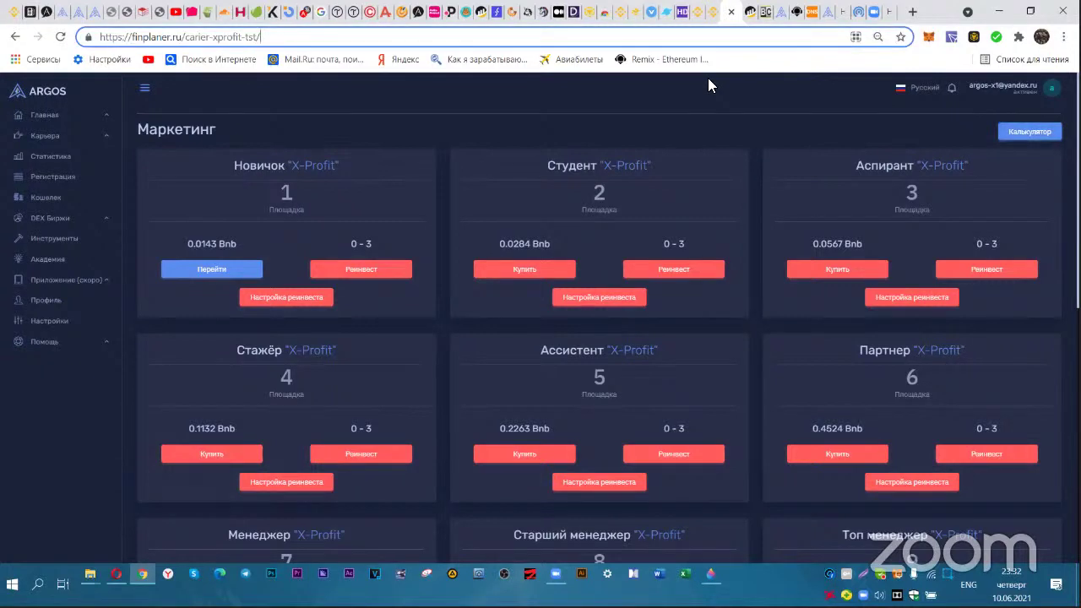
{"action": "key", "text": "BackSpace"}
{"action": "key", "text": "BackSpace"}
{"action": "key", "text": "BackSpace"}
{"action": "key", "text": "BackSpace"}
{"action": "key", "text": "BackSpace"}
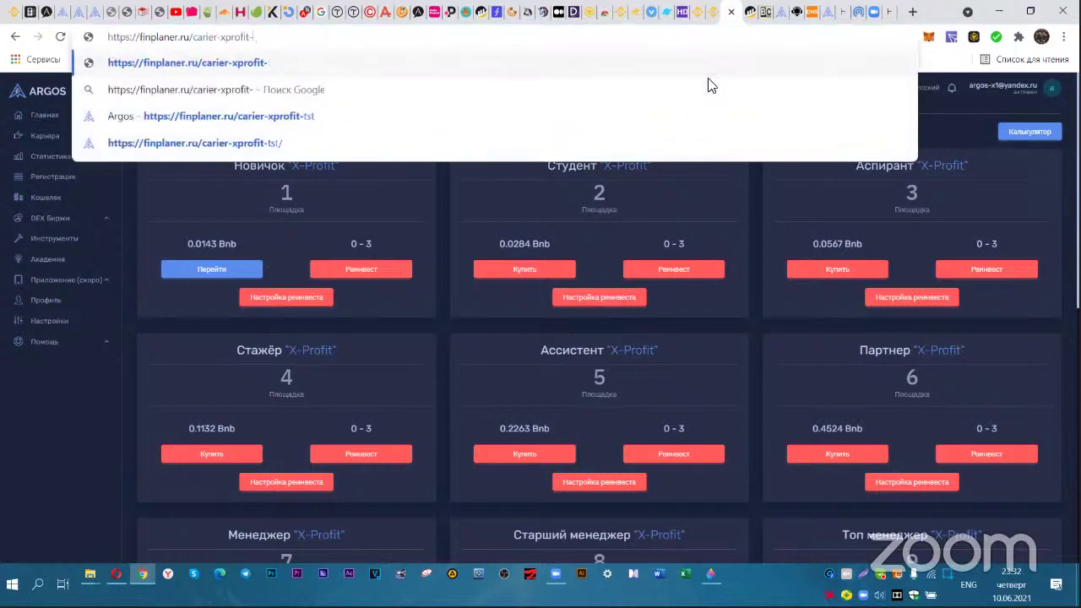
{"action": "key", "text": "Return"}
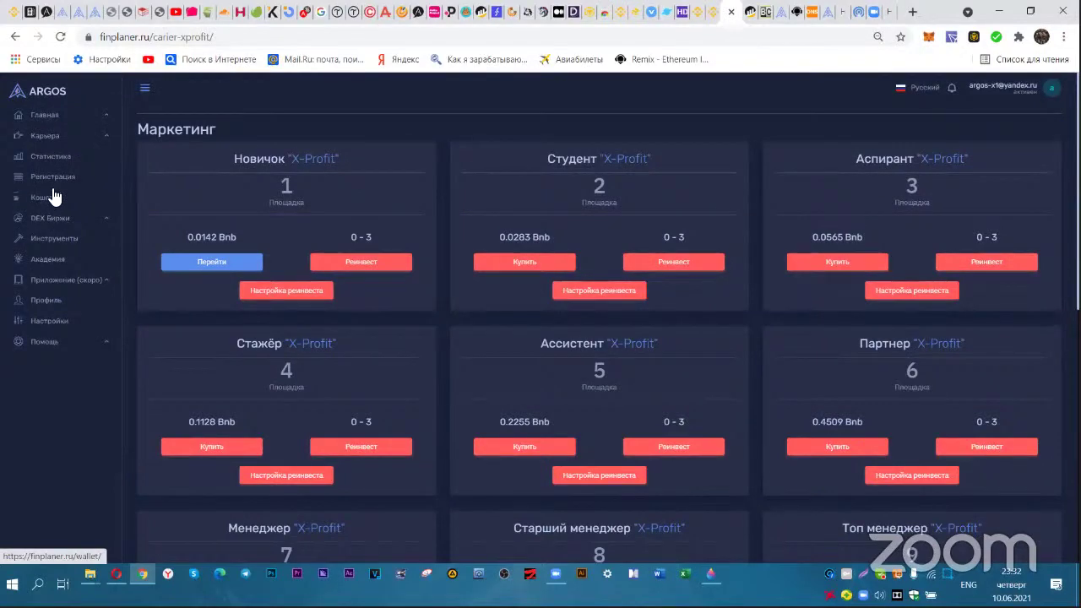
- Open the Инструменты page and look through the offered services and the platforms that unlock them
{"action": "left_click", "coordinate": [64, 240]}
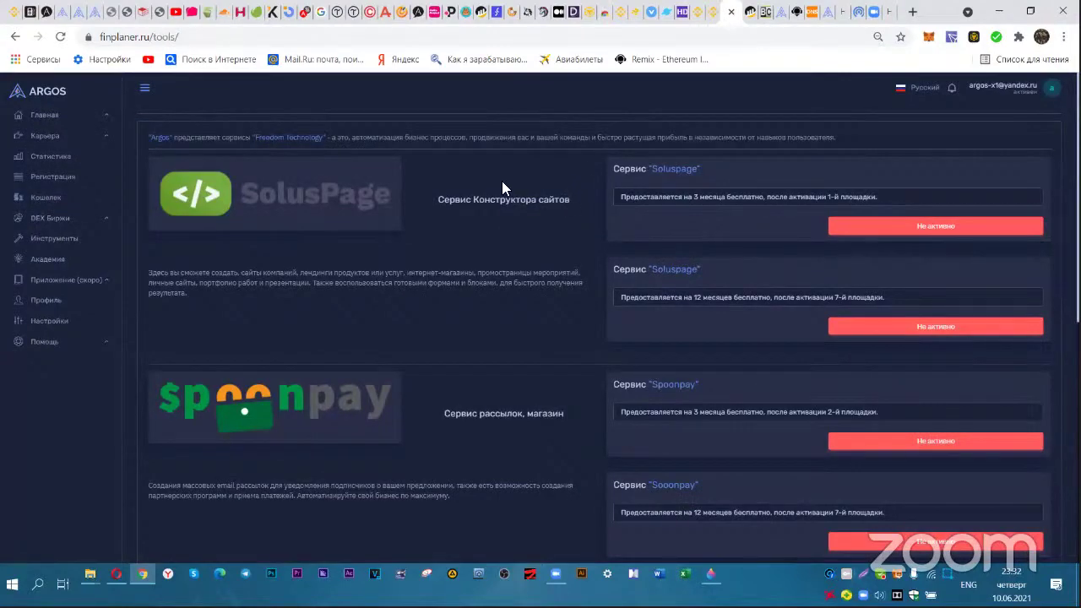
{"action": "scroll", "coordinate": [502, 186], "scroll_direction": "down", "scroll_amount": 5}
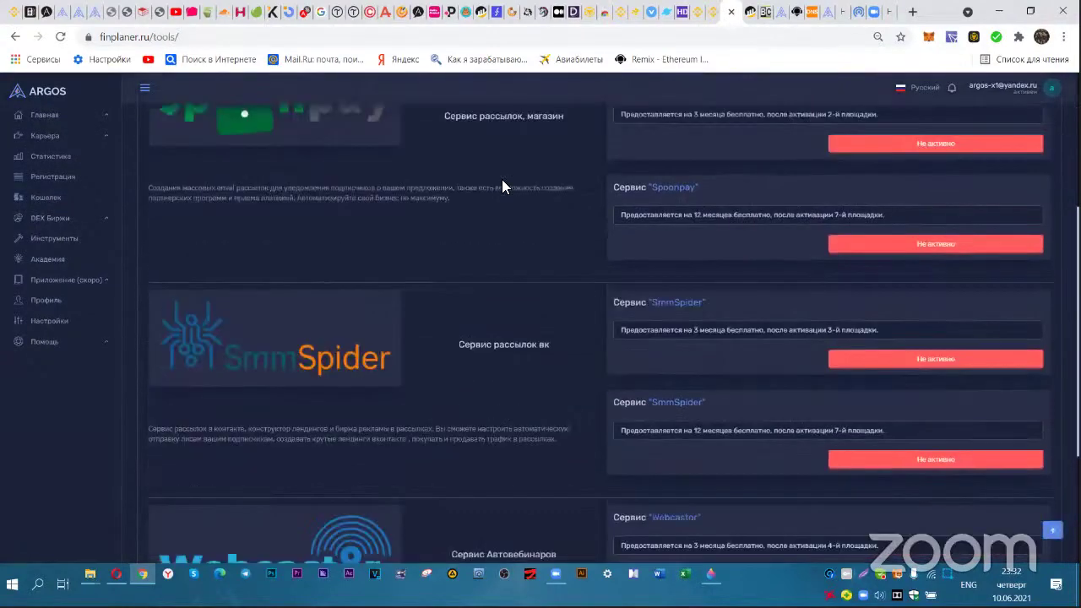
{"action": "scroll", "coordinate": [501, 185], "scroll_direction": "up", "scroll_amount": 5}
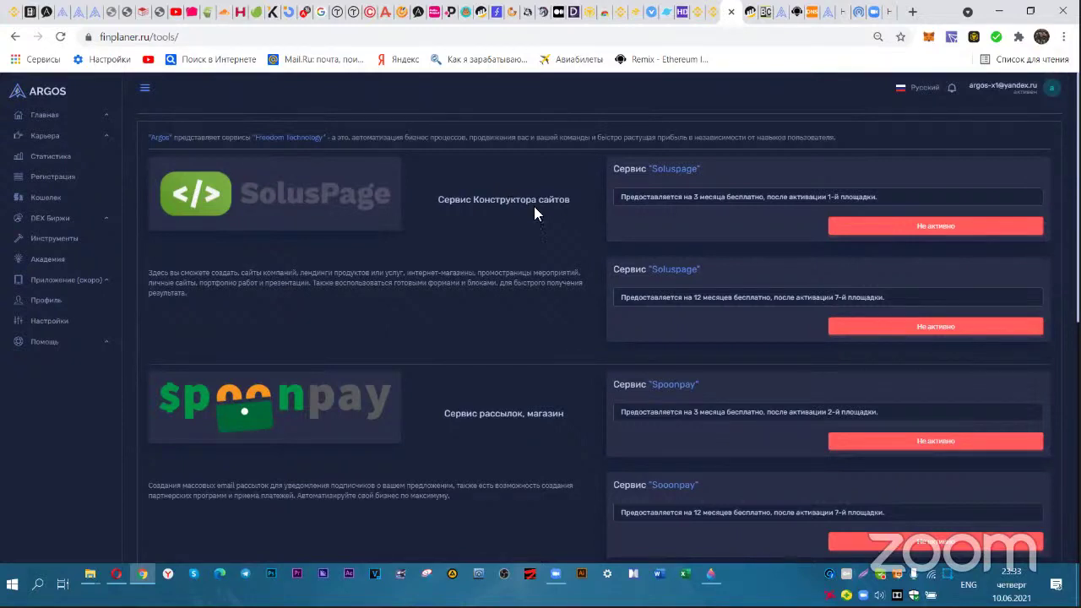
- View the Common overview page, followed by the module list of the ARGOS Академия
{"action": "left_click", "coordinate": [59, 116]}
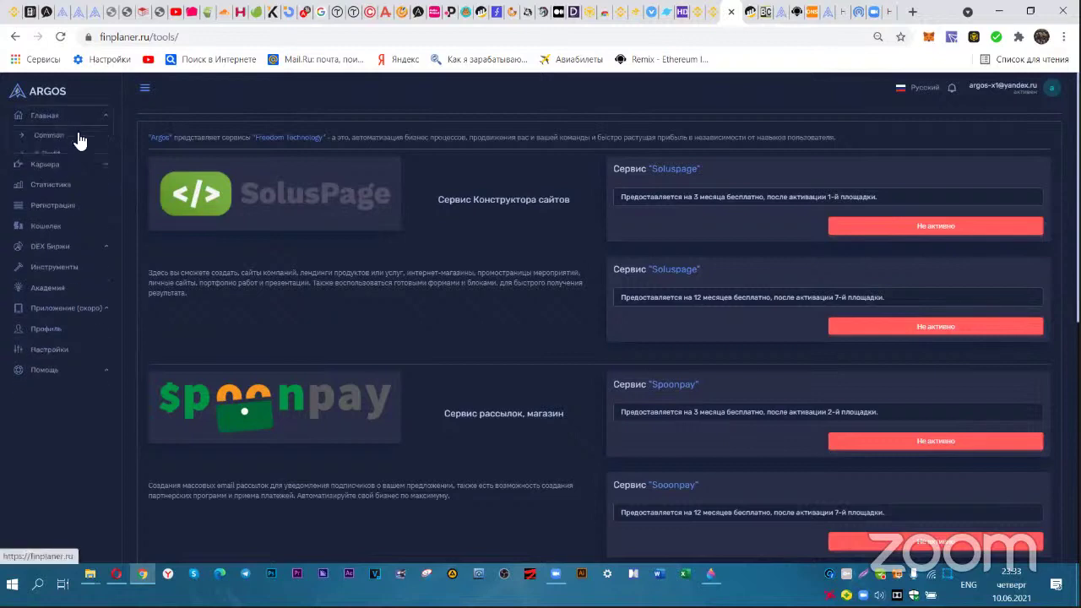
{"action": "left_click", "coordinate": [51, 136]}
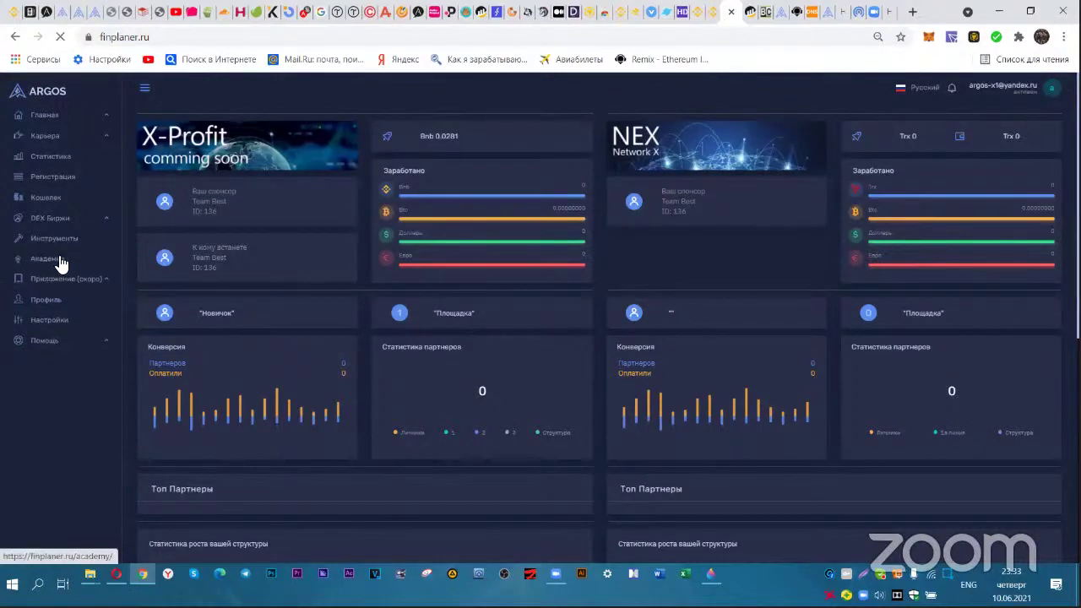
{"action": "left_click", "coordinate": [31, 259]}
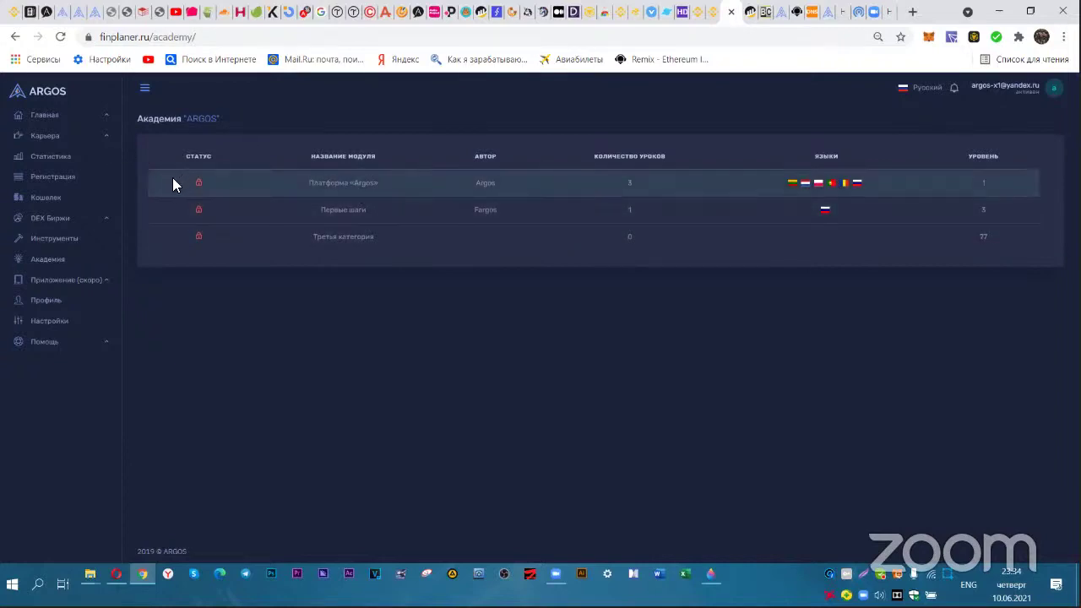
- Open the PancakeSwap exchange page and switch the interface to the light theme
{"action": "left_click", "coordinate": [44, 220]}
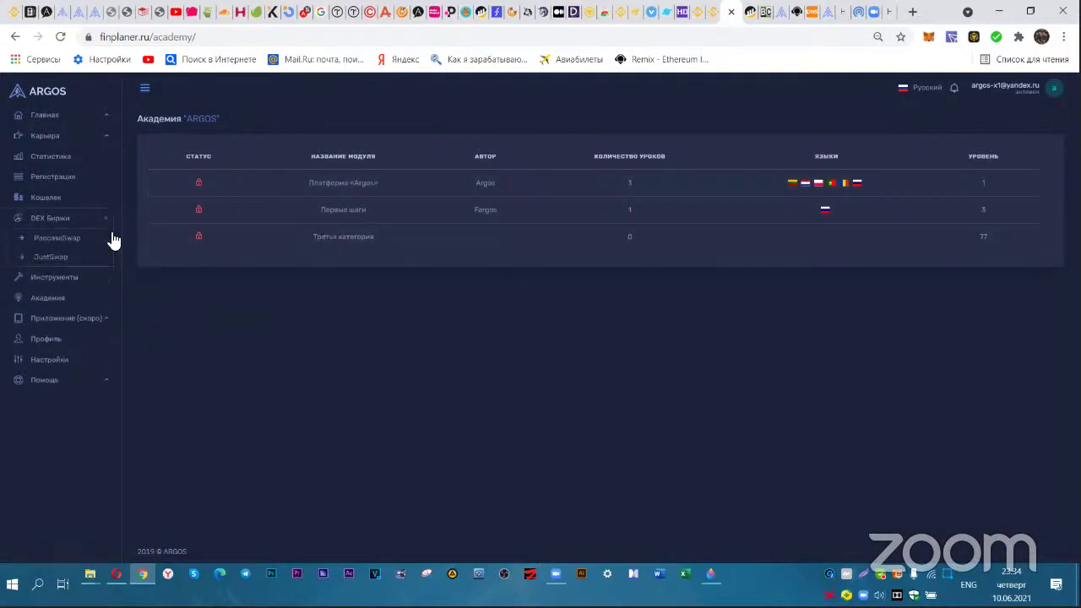
{"action": "left_click", "coordinate": [57, 239]}
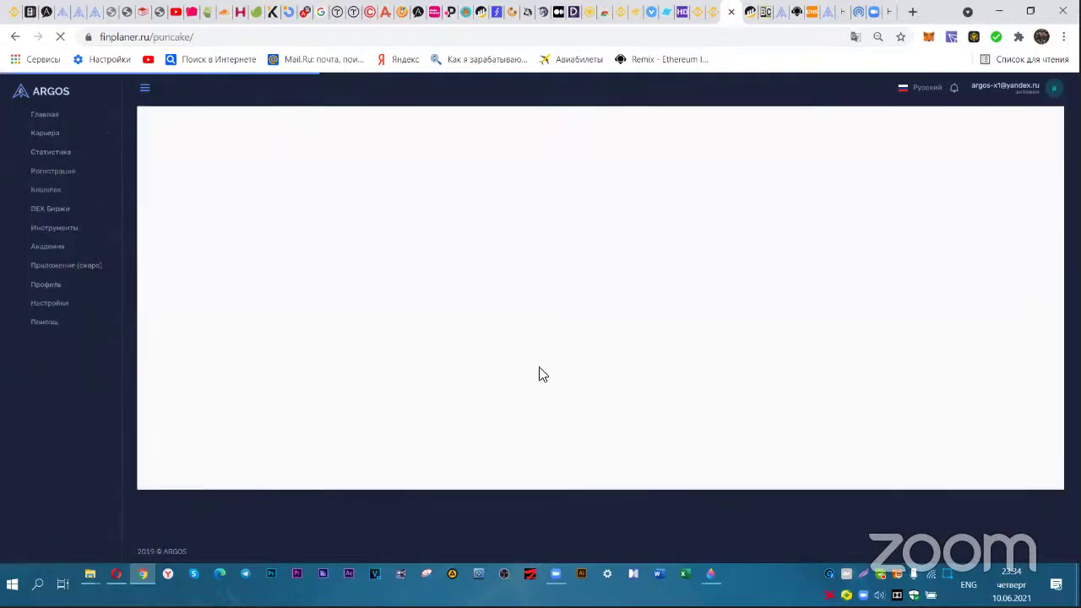
{"action": "left_click", "coordinate": [1019, 92]}
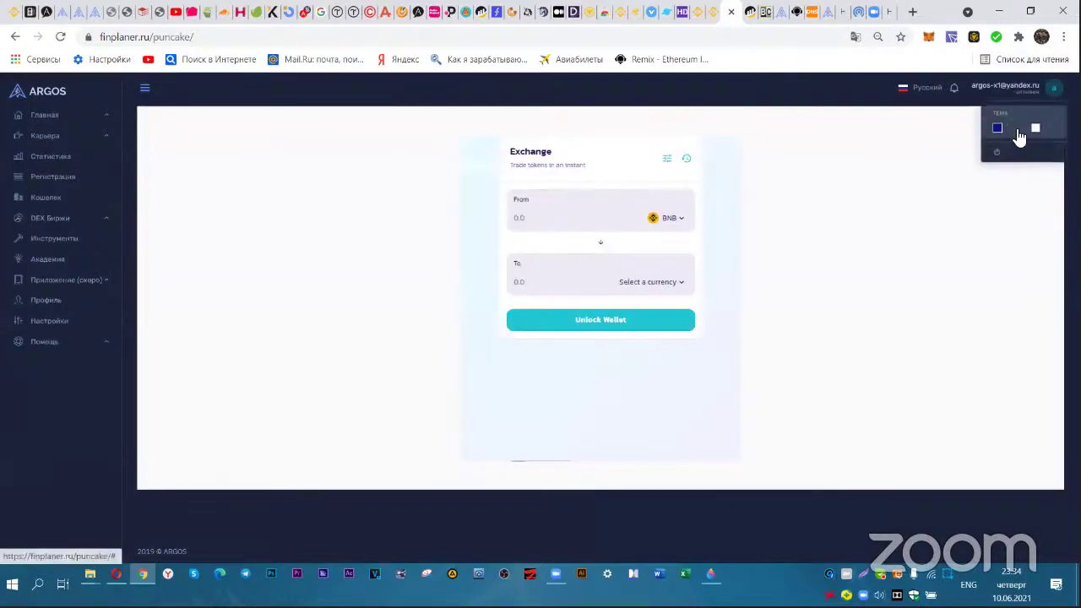
{"action": "left_click", "coordinate": [1038, 128]}
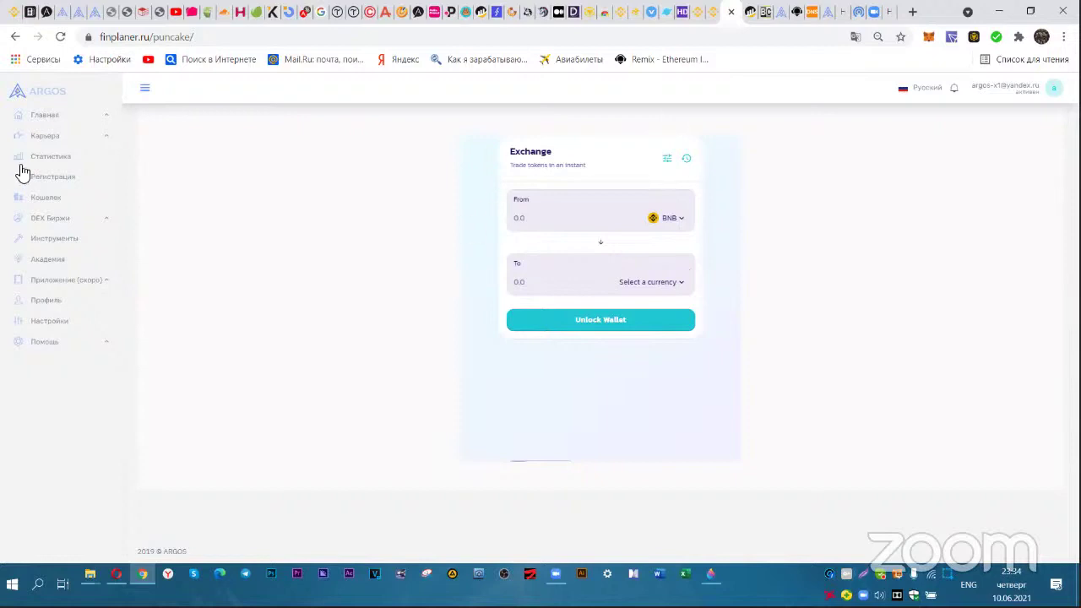
- Open the JustSwap exchange page and dismiss its token list update notice
{"action": "left_click", "coordinate": [75, 221]}
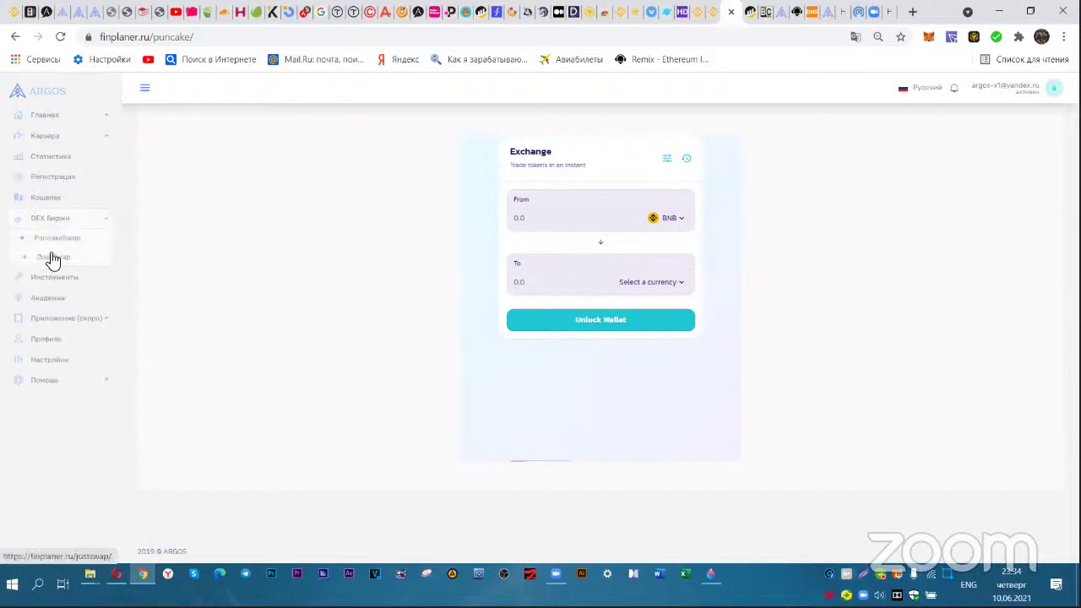
{"action": "left_click", "coordinate": [49, 256]}
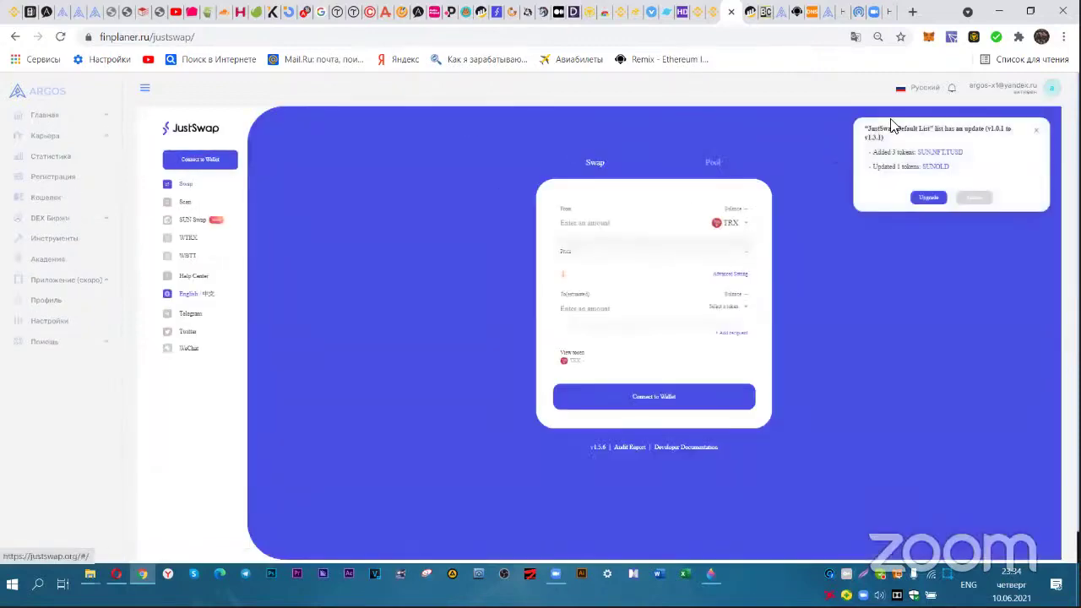
{"action": "left_click", "coordinate": [1037, 133]}
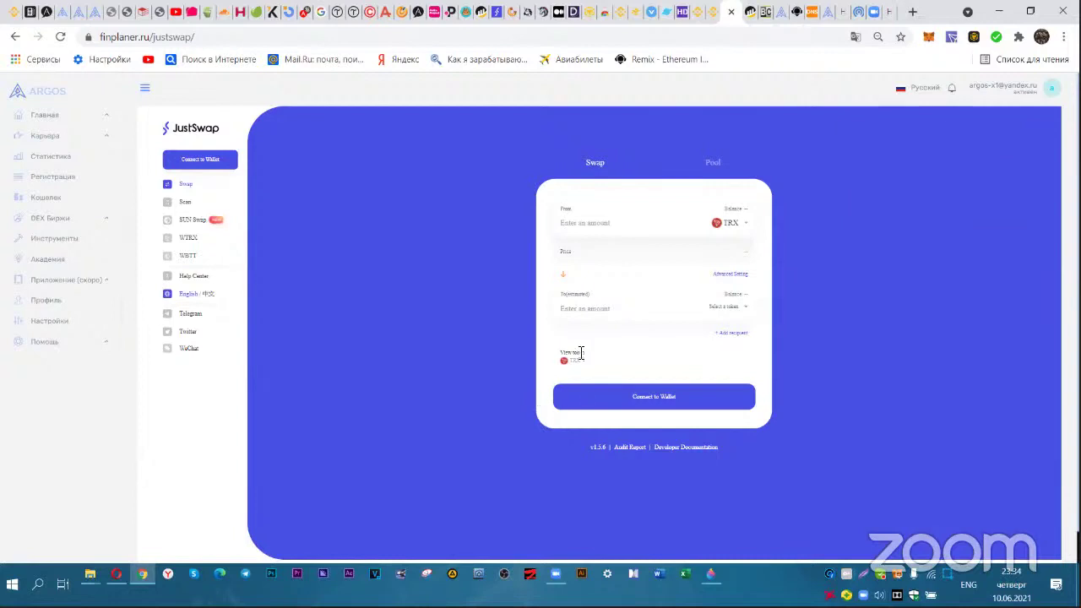
- Review the account's profile page and the Общие, Контакты and Приватность sections of its settings
{"action": "left_click", "coordinate": [59, 300]}
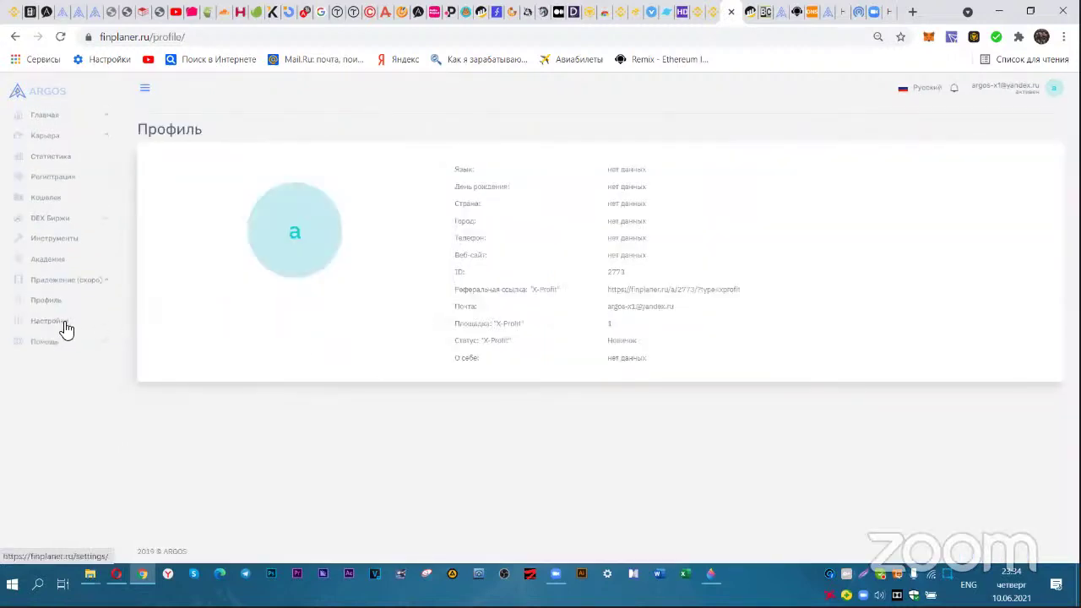
{"action": "left_click", "coordinate": [66, 328]}
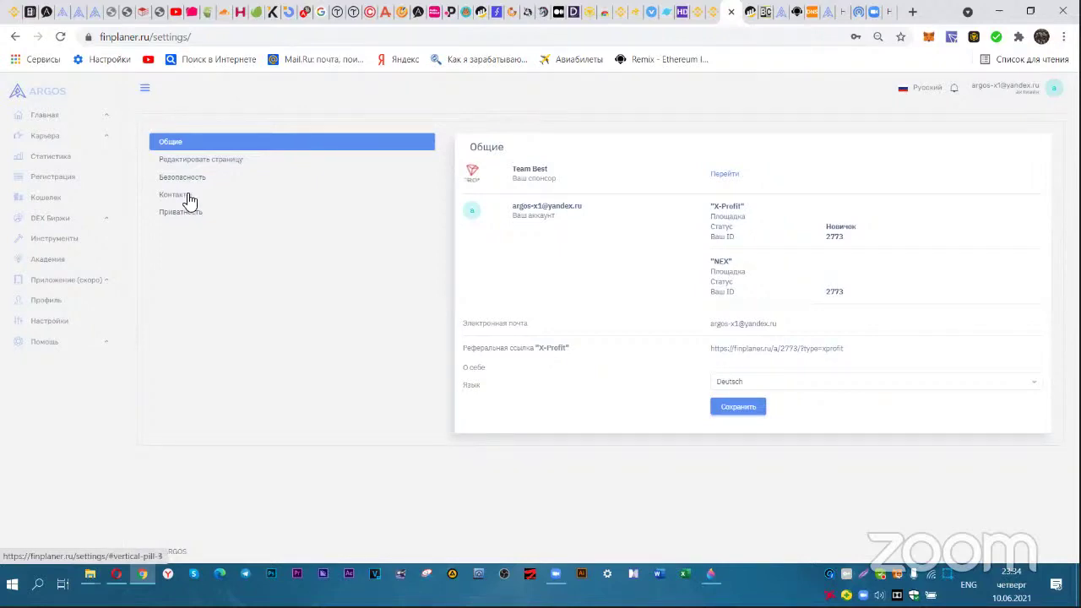
{"action": "left_click", "coordinate": [188, 195]}
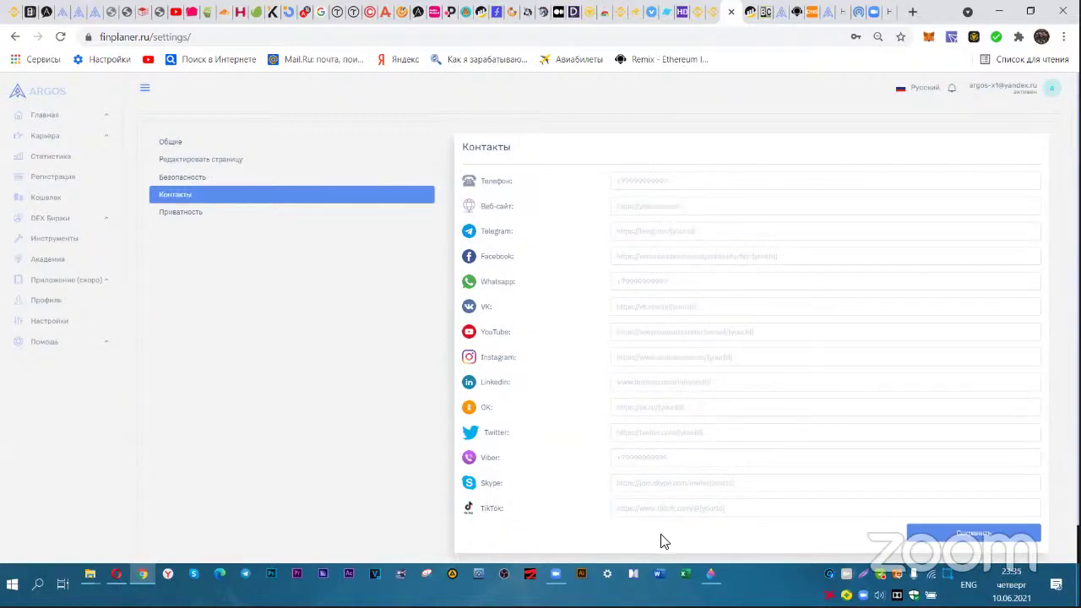
{"action": "left_click", "coordinate": [187, 221]}
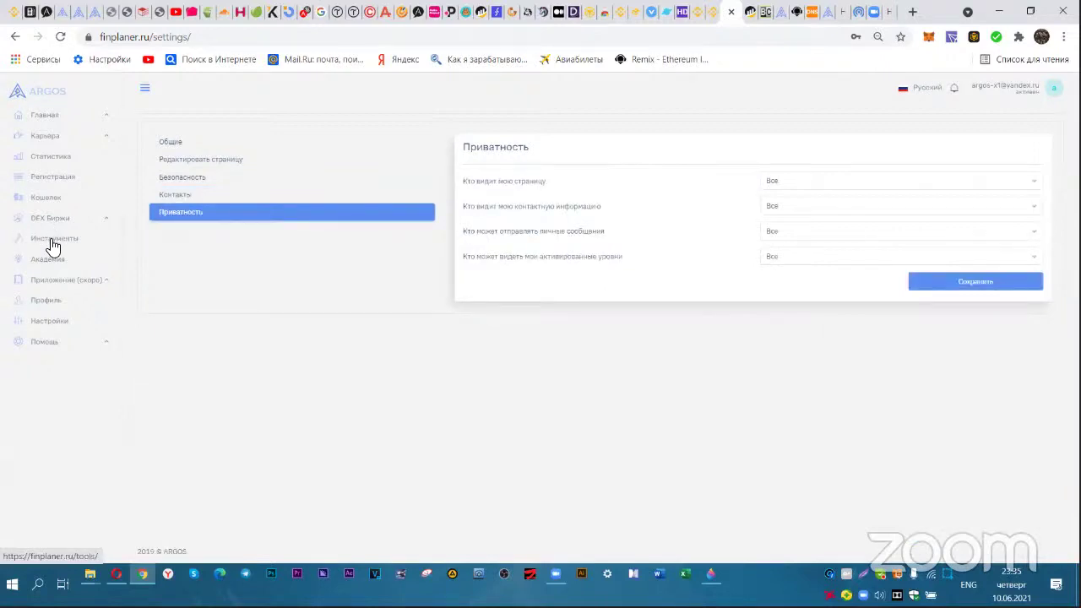
- Return to the main dashboard showing the X-Profit and NEX overviews
{"action": "left_click", "coordinate": [52, 137]}
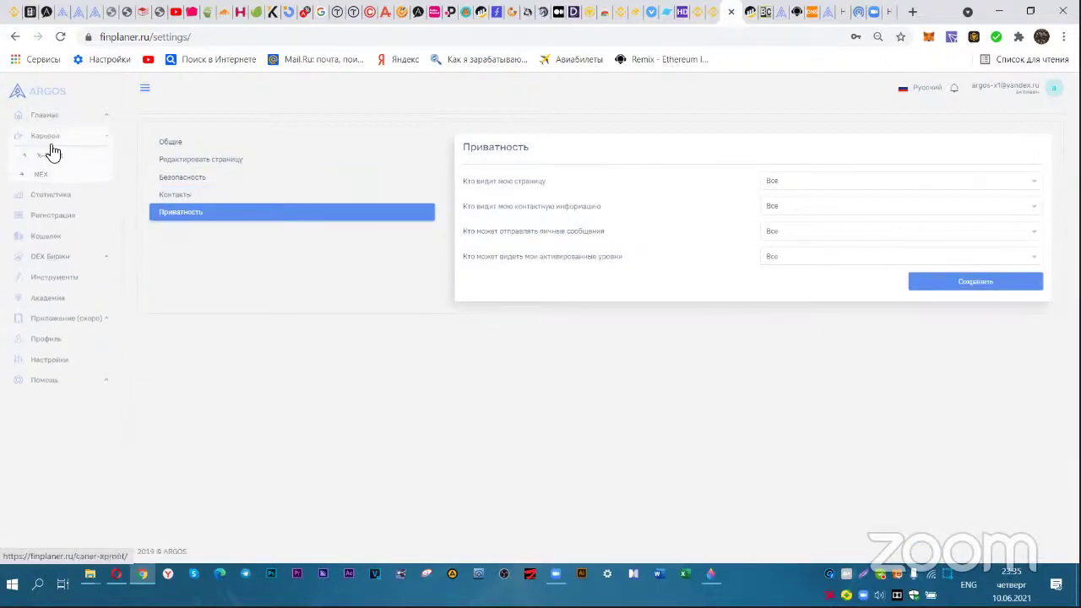
{"action": "left_click", "coordinate": [59, 117]}
{"action": "left_click", "coordinate": [61, 135]}
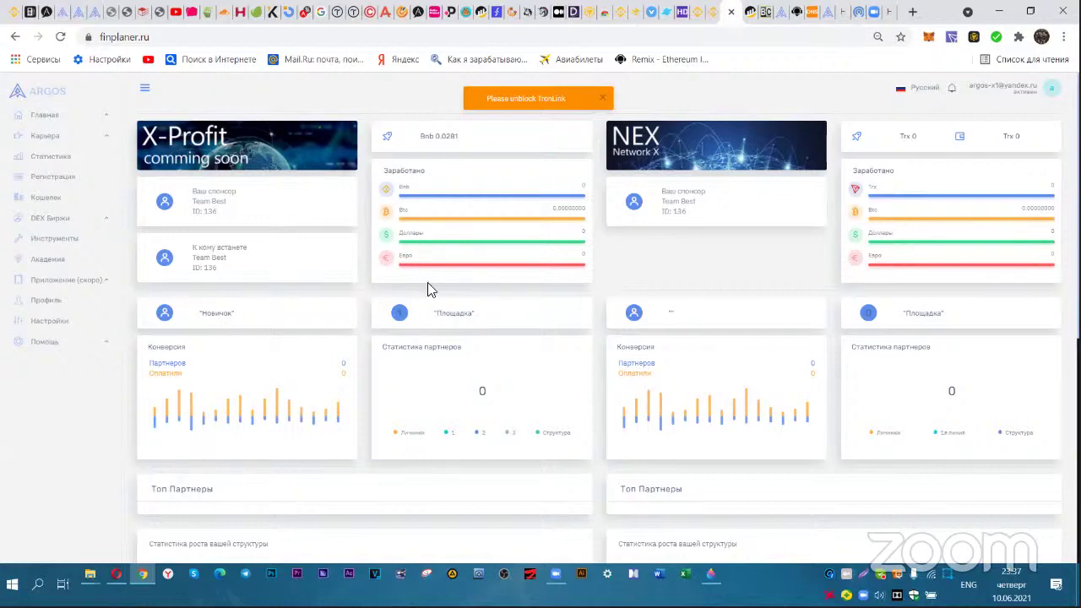
- Switch to Paint 3D and draw a top circle linked by a slanted line to a circle at its lower left
{"action": "left_click", "coordinate": [711, 574]}
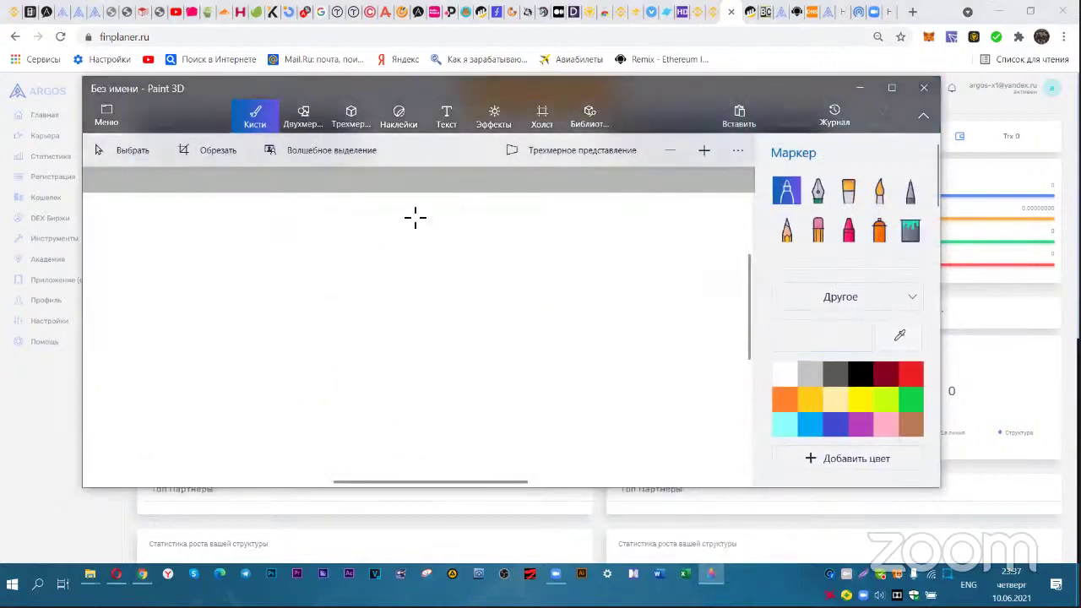
{"action": "mouse_move", "coordinate": [387, 242]}
{"action": "left_mouse_down"}
{"action": "mouse_move", "coordinate": [393, 282]}
{"action": "mouse_move", "coordinate": [331, 334]}
{"action": "left_mouse_up"}
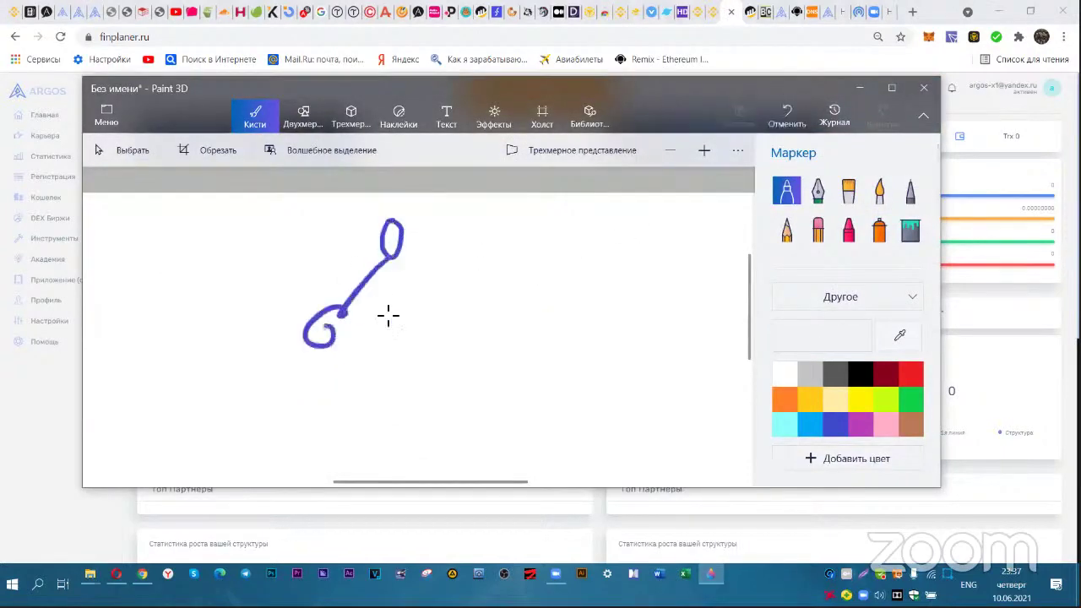
- Add a second branch circle at the lower right, a third-level circle under the first branch, and an arrow pointing to that third-level circle
{"action": "left_click_drag", "start_coordinate": [404, 251], "coordinate": [439, 321]}
{"action": "mouse_move", "coordinate": [325, 337]}
{"action": "left_mouse_down"}
{"action": "mouse_move", "coordinate": [229, 430]}
{"action": "mouse_move", "coordinate": [245, 418]}
{"action": "left_mouse_up"}
{"action": "mouse_move", "coordinate": [192, 369]}
{"action": "left_mouse_down"}
{"action": "mouse_move", "coordinate": [218, 408]}
{"action": "mouse_move", "coordinate": [200, 401]}
{"action": "mouse_move", "coordinate": [221, 410]}
{"action": "left_mouse_up"}
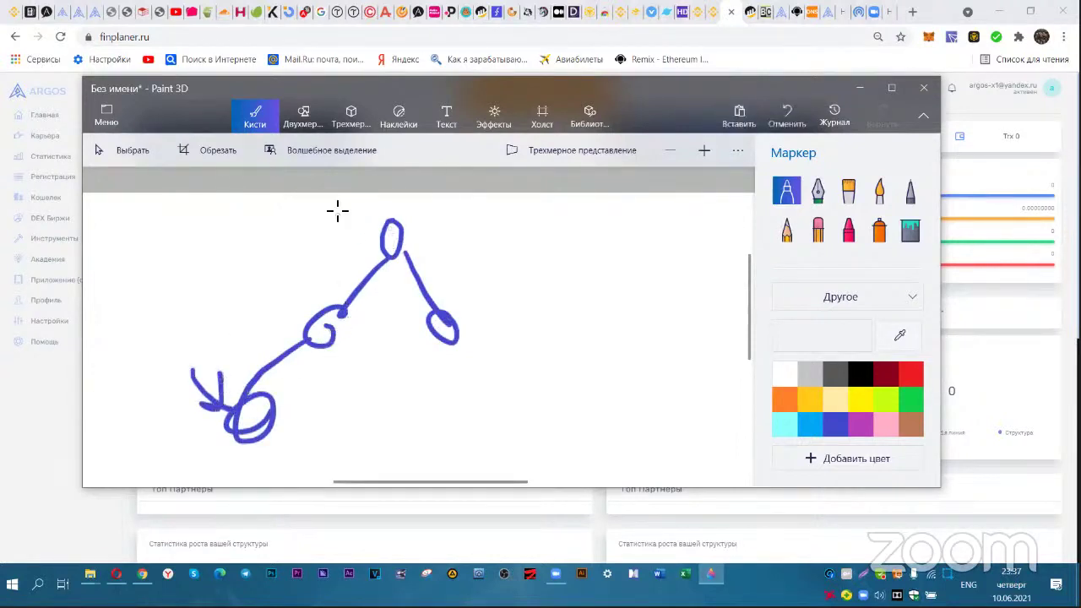
- Draw arrows marking the top circle, a long path to the right, and curved paths from the lowest circle up to the circles above
{"action": "mouse_move", "coordinate": [335, 210]}
{"action": "left_mouse_down"}
{"action": "mouse_move", "coordinate": [378, 241]}
{"action": "mouse_move", "coordinate": [632, 226]}
{"action": "left_mouse_up"}
{"action": "left_click_drag", "start_coordinate": [562, 200], "coordinate": [563, 267]}
{"action": "mouse_move", "coordinate": [217, 371]}
{"action": "left_mouse_down"}
{"action": "mouse_move", "coordinate": [233, 435]}
{"action": "mouse_move", "coordinate": [216, 402]}
{"action": "mouse_move", "coordinate": [295, 415]}
{"action": "mouse_move", "coordinate": [338, 391]}
{"action": "mouse_move", "coordinate": [342, 334]}
{"action": "mouse_move", "coordinate": [354, 355]}
{"action": "mouse_move", "coordinate": [340, 330]}
{"action": "mouse_move", "coordinate": [353, 354]}
{"action": "left_mouse_up"}
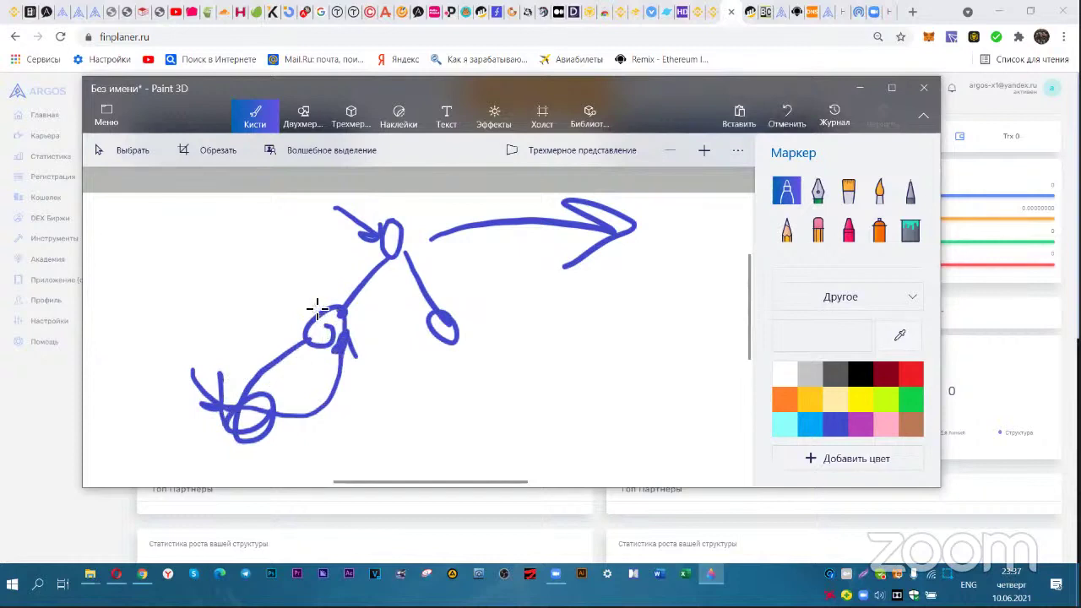
{"action": "mouse_move", "coordinate": [313, 302]}
{"action": "left_mouse_down"}
{"action": "mouse_move", "coordinate": [319, 325]}
{"action": "mouse_move", "coordinate": [353, 311]}
{"action": "left_mouse_up"}
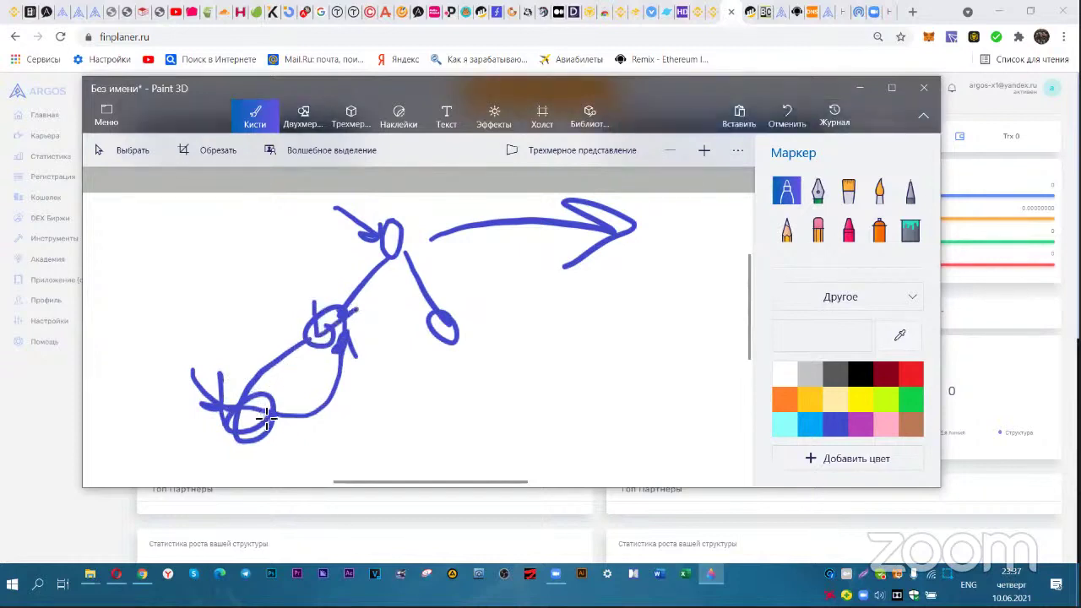
{"action": "mouse_move", "coordinate": [263, 411]}
{"action": "left_mouse_down"}
{"action": "mouse_move", "coordinate": [332, 415]}
{"action": "mouse_move", "coordinate": [377, 363]}
{"action": "mouse_move", "coordinate": [390, 279]}
{"action": "mouse_move", "coordinate": [387, 290]}
{"action": "left_mouse_up"}
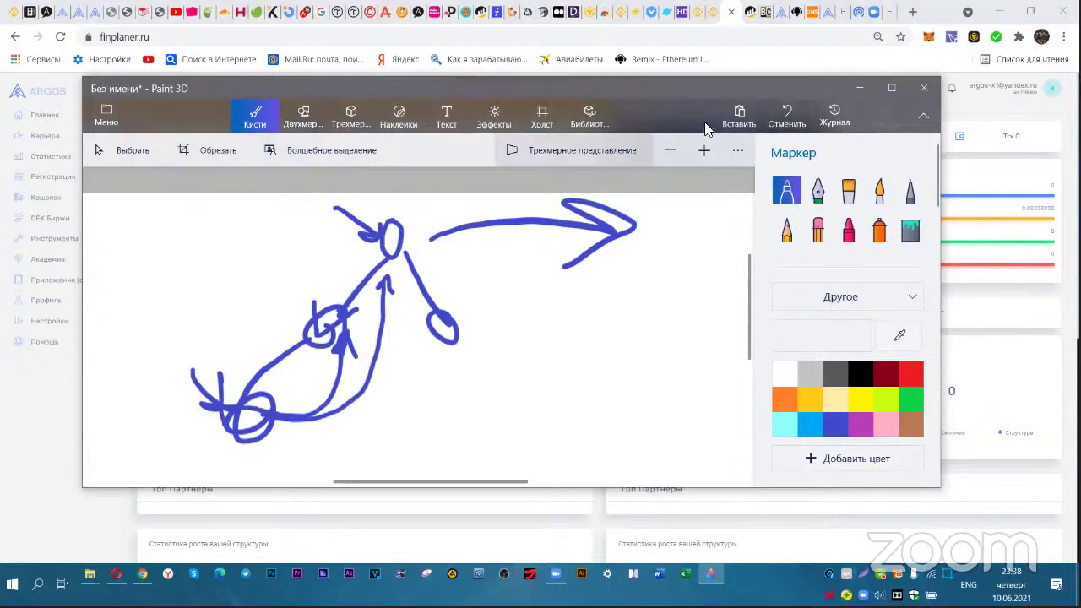
- Undo the arrows, the third-level circle and the second branch, keeping only the top circle and its first branch
{"action": "left_click", "coordinate": [777, 123]}
{"action": "left_click", "coordinate": [776, 124]}
{"action": "left_click", "coordinate": [777, 124]}
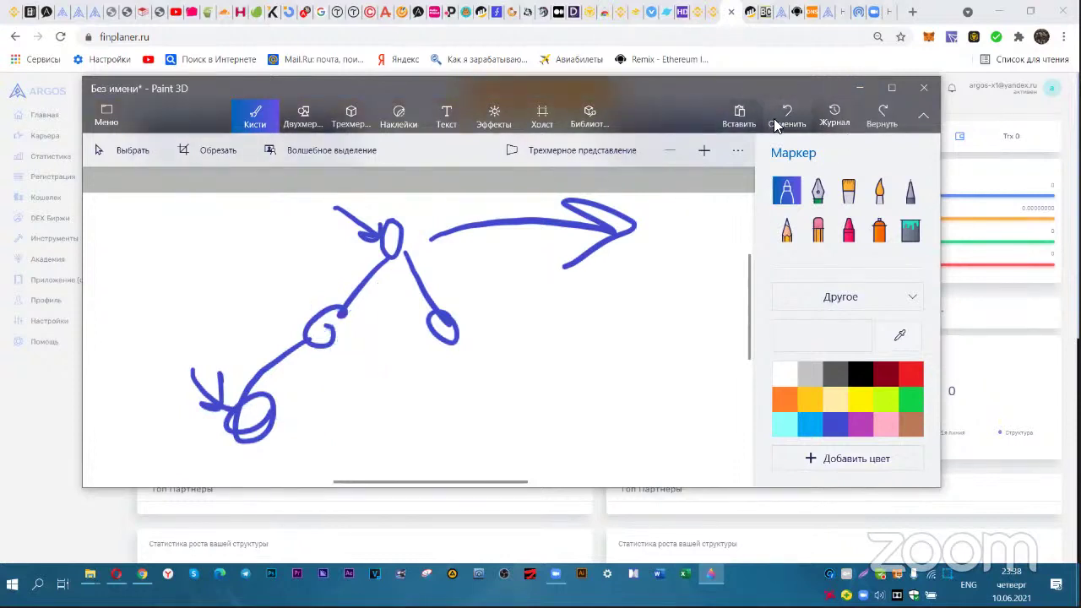
{"action": "left_click", "coordinate": [777, 123]}
{"action": "left_click", "coordinate": [777, 123]}
{"action": "left_click", "coordinate": [777, 124]}
{"action": "left_click", "coordinate": [777, 123]}
{"action": "left_click", "coordinate": [777, 123]}
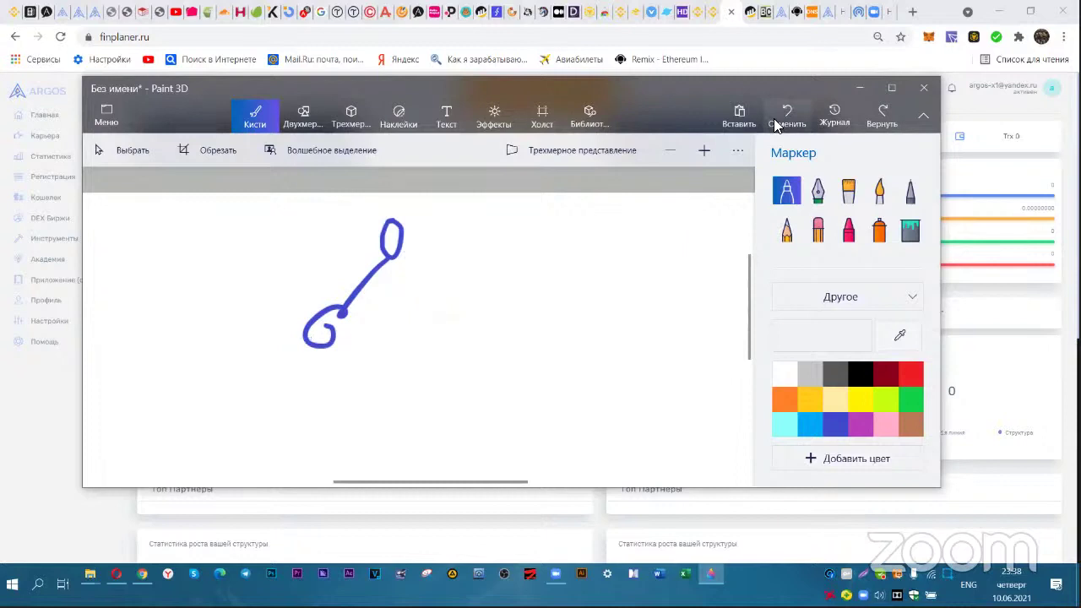
- Draw three more branches from the top circle, each ending in its own circle on the row of the first branch
{"action": "mouse_move", "coordinate": [396, 265]}
{"action": "left_mouse_down"}
{"action": "mouse_move", "coordinate": [394, 324]}
{"action": "mouse_move", "coordinate": [379, 345]}
{"action": "mouse_move", "coordinate": [405, 319]}
{"action": "mouse_move", "coordinate": [345, 309]}
{"action": "mouse_move", "coordinate": [338, 344]}
{"action": "mouse_move", "coordinate": [314, 340]}
{"action": "left_mouse_up"}
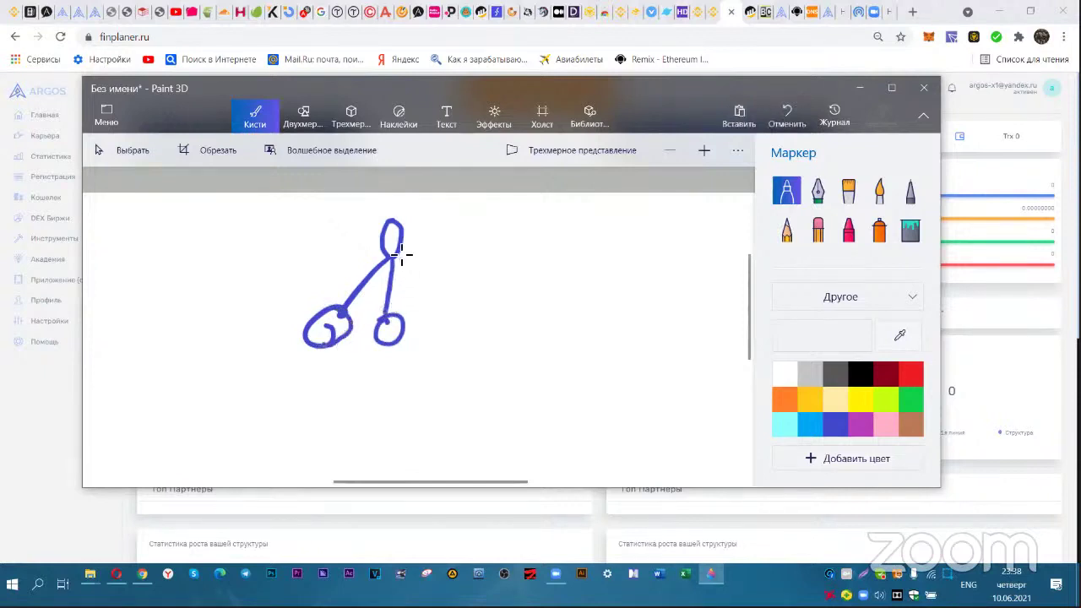
{"action": "mouse_move", "coordinate": [404, 250]}
{"action": "left_mouse_down"}
{"action": "mouse_move", "coordinate": [449, 322]}
{"action": "mouse_move", "coordinate": [431, 355]}
{"action": "mouse_move", "coordinate": [447, 307]}
{"action": "left_mouse_up"}
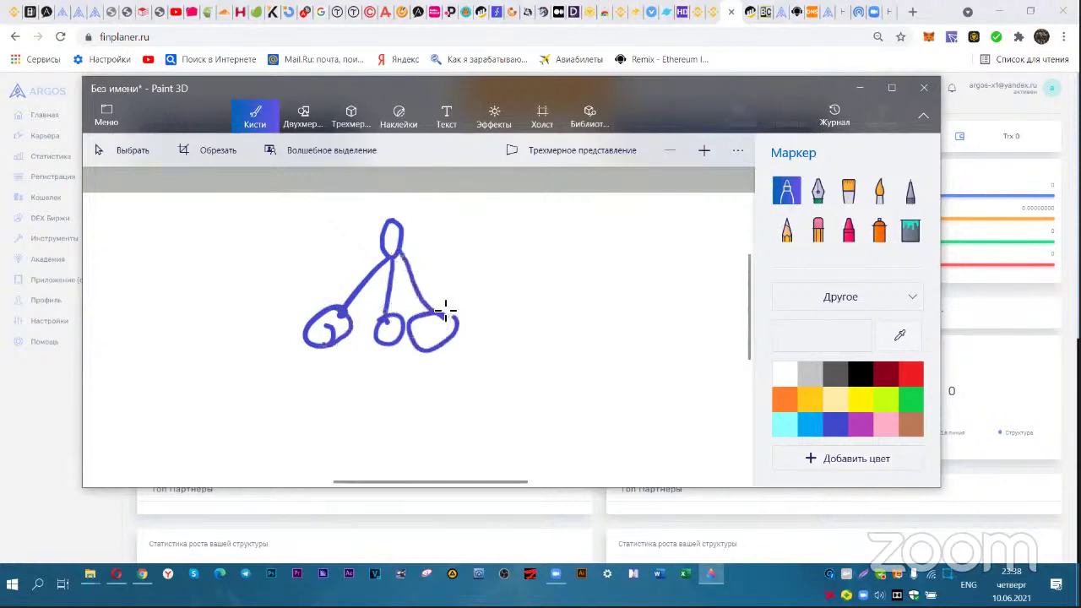
{"action": "mouse_move", "coordinate": [403, 243]}
{"action": "left_mouse_down"}
{"action": "mouse_move", "coordinate": [535, 316]}
{"action": "mouse_move", "coordinate": [514, 355]}
{"action": "mouse_move", "coordinate": [526, 315]}
{"action": "mouse_move", "coordinate": [515, 314]}
{"action": "mouse_move", "coordinate": [521, 337]}
{"action": "left_mouse_up"}
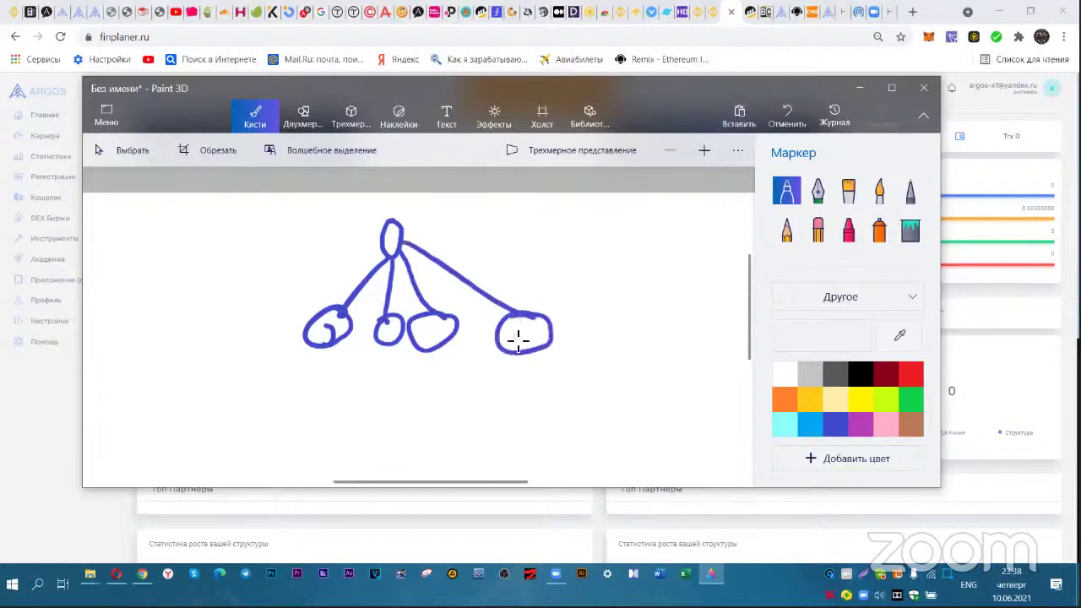
{"action": "key", "text": "ctrl+z"}
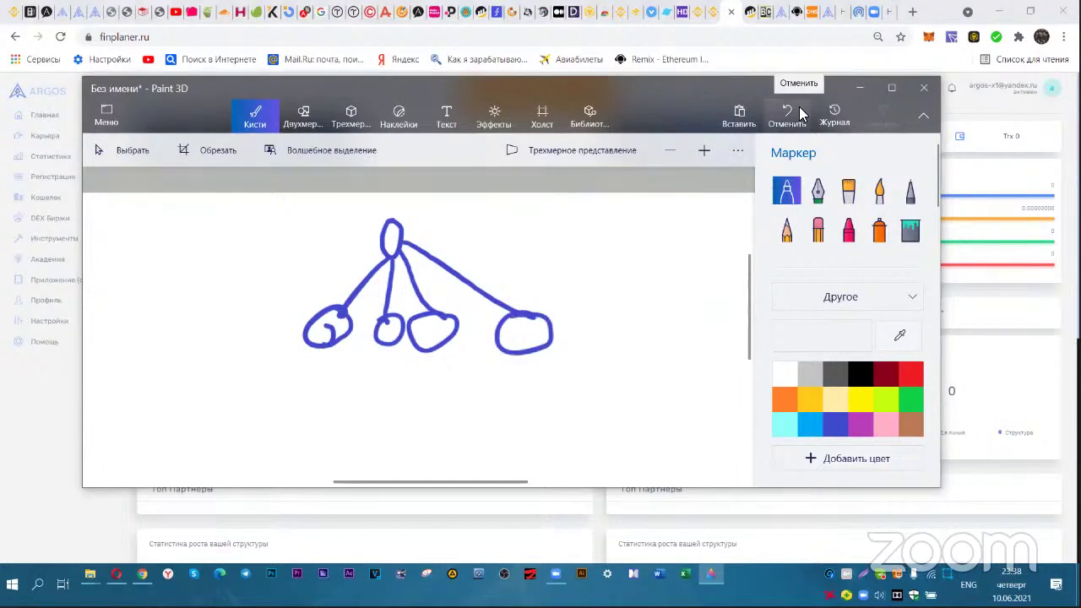